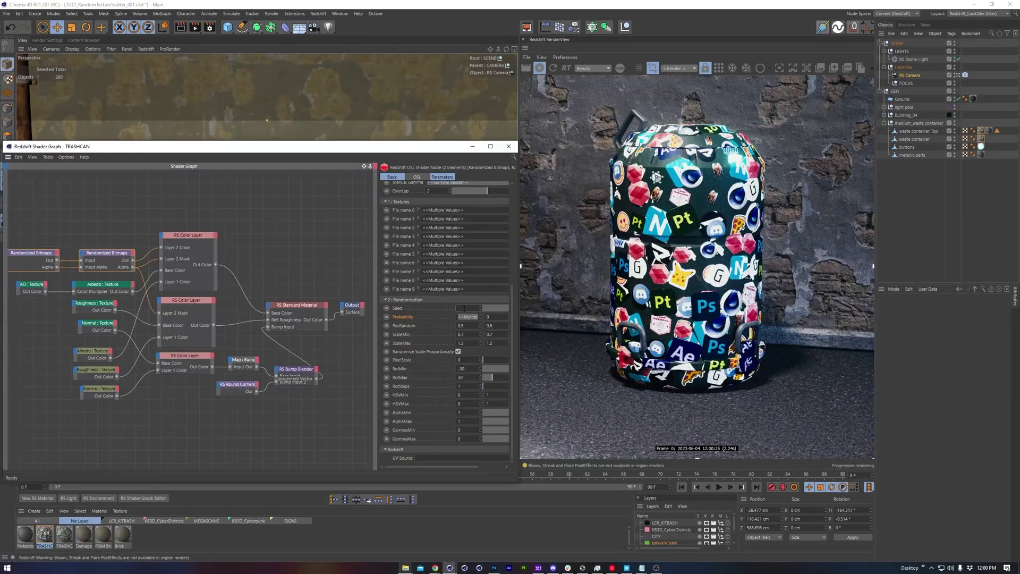
# Step: Reshuffle the stickers with different Seed values and reduce PosRandom to 0 on both axes of the Randomized Bitmaps nodes
pyautogui.scroll(4, 466, 308)
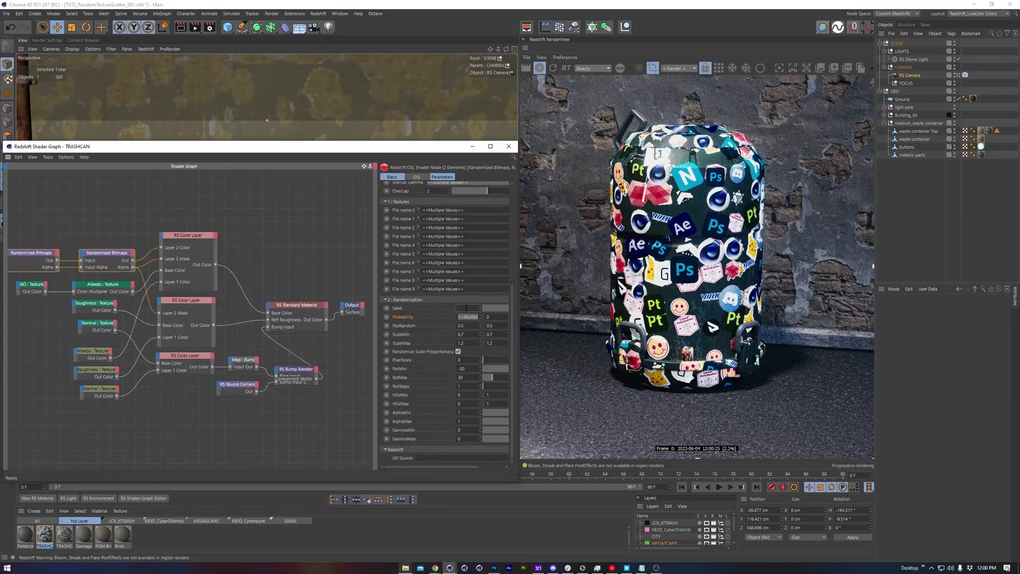
pyautogui.scroll(1, 468, 308)
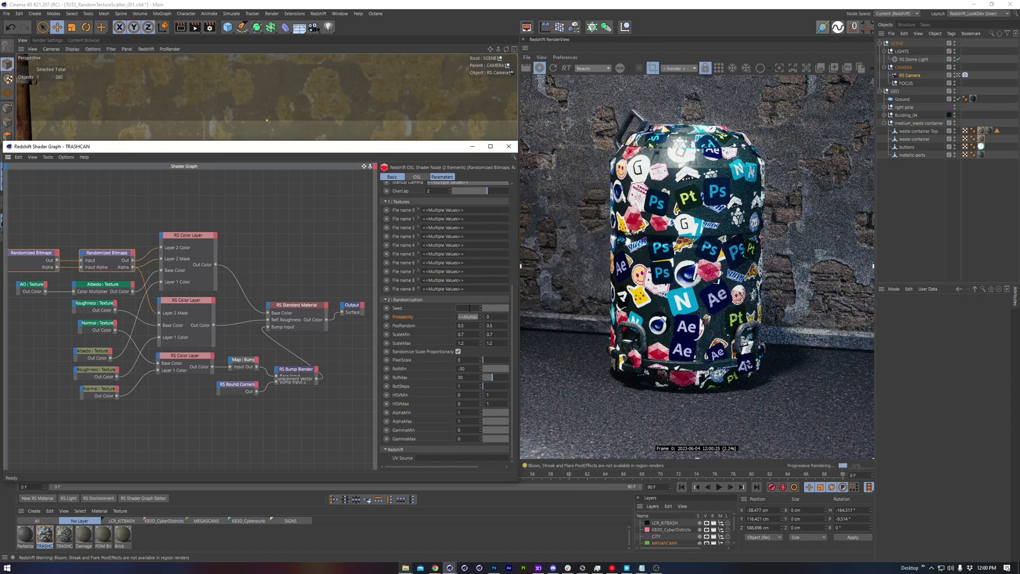
pyautogui.click(481, 328)
pyautogui.click(480, 328)
pyautogui.click(480, 327)
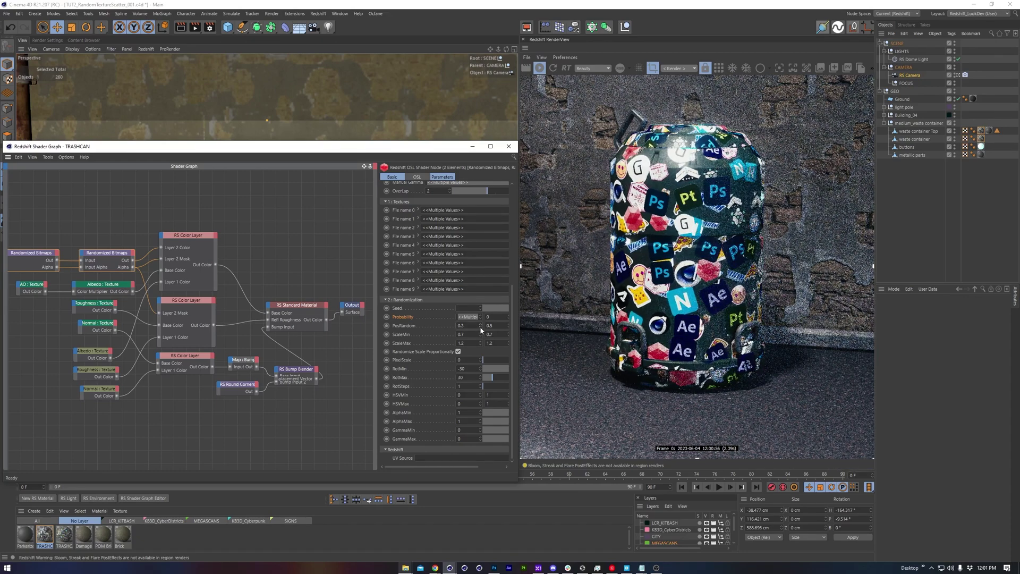
pyautogui.click(480, 328)
pyautogui.moveTo(519, 329); pyautogui.dragTo(531, 330)
pyautogui.click(518, 327)
pyautogui.click(517, 328)
pyautogui.click(517, 328)
pyautogui.click(518, 328)
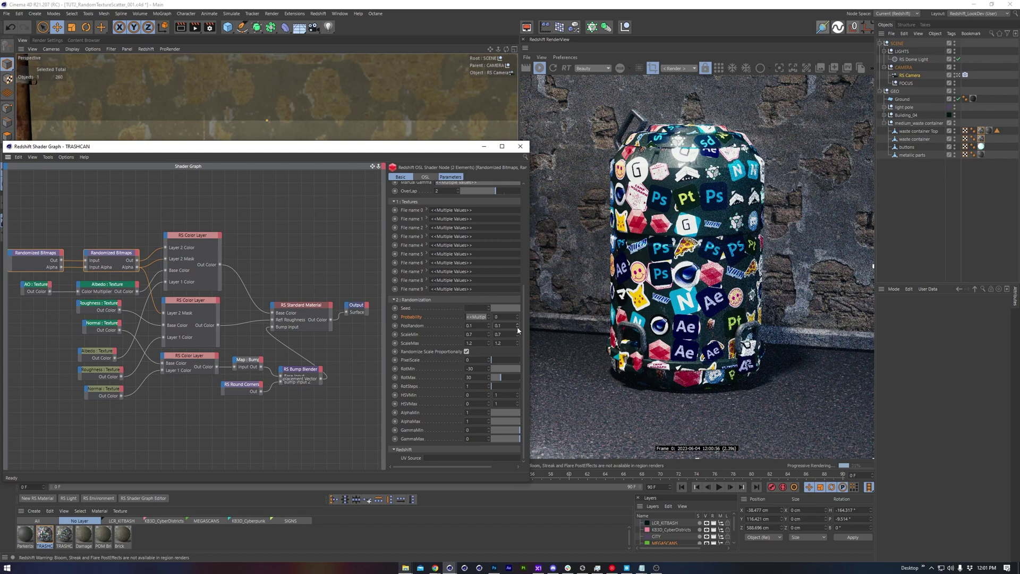
pyautogui.click(518, 327)
pyautogui.click(488, 328)
# Step: Set both RotMin and RotMax of the Randomized Bitmaps nodes to 0
pyautogui.doubleClick(483, 368)
pyautogui.write('-20')
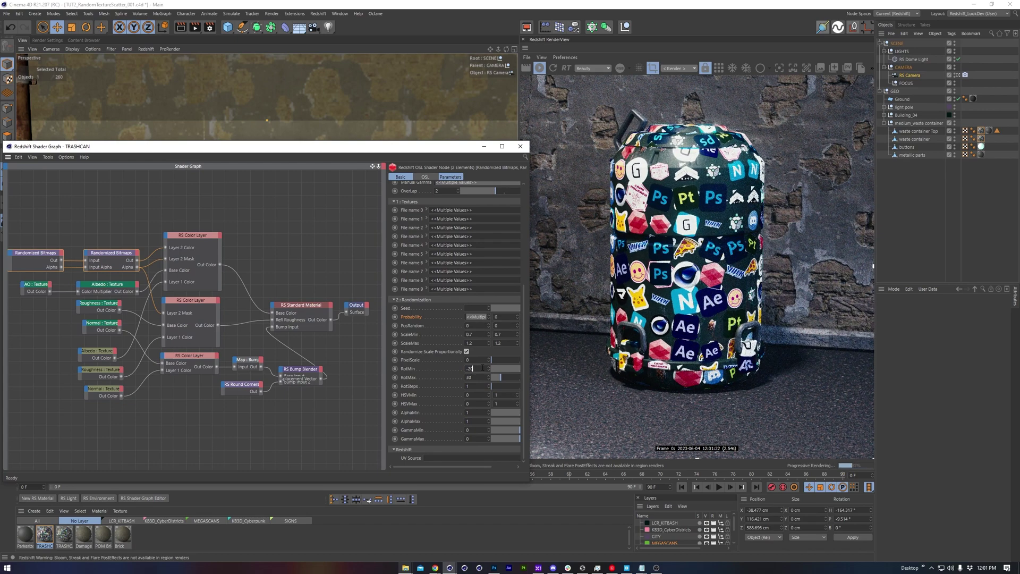
pyautogui.press('Return')
pyautogui.doubleClick(483, 368)
pyautogui.write('0')
pyautogui.doubleClick(482, 376)
pyautogui.write('0')
pyautogui.press('Return')
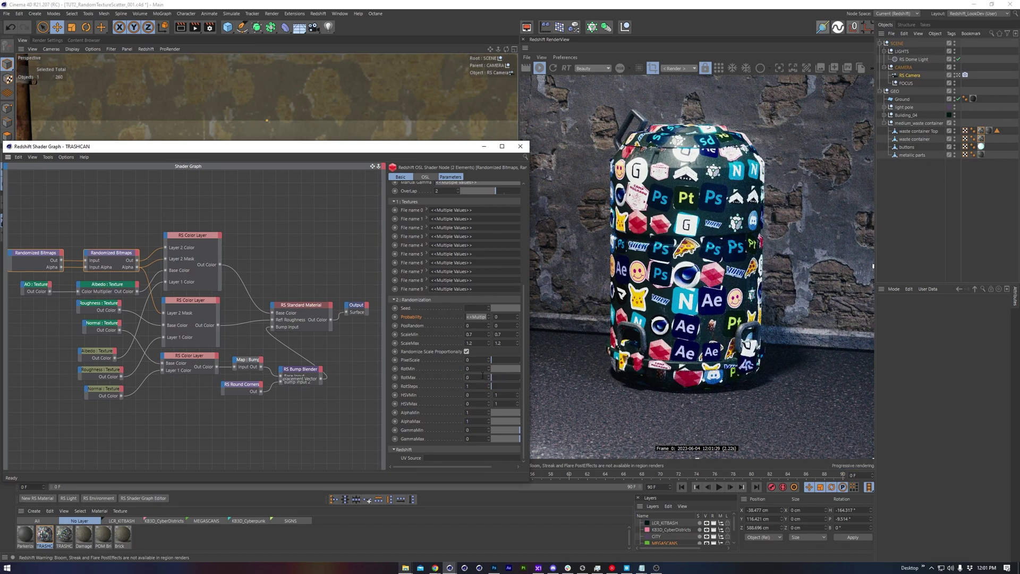
# Step: Set the sticker rotation range to a RotMax of 30 and a RotMin of -30
pyautogui.doubleClick(482, 376)
pyautogui.write('30')
pyautogui.press('Return')
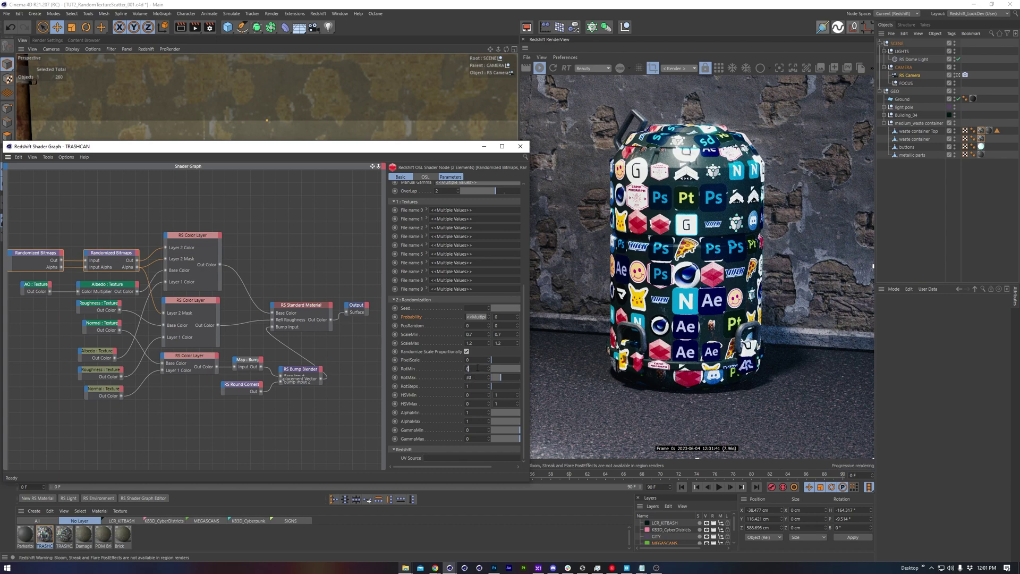
pyautogui.click(478, 368)
pyautogui.doubleClick(478, 369)
pyautogui.write('-30')
pyautogui.press('Return')
# Step: Set PosRandom to 0.5 on both axes and change the Seed for another sticker arrangement
pyautogui.doubleClick(477, 326)
pyautogui.write('0.5')
pyautogui.press('Tab')
pyautogui.write('0.5')
pyautogui.press('Return')
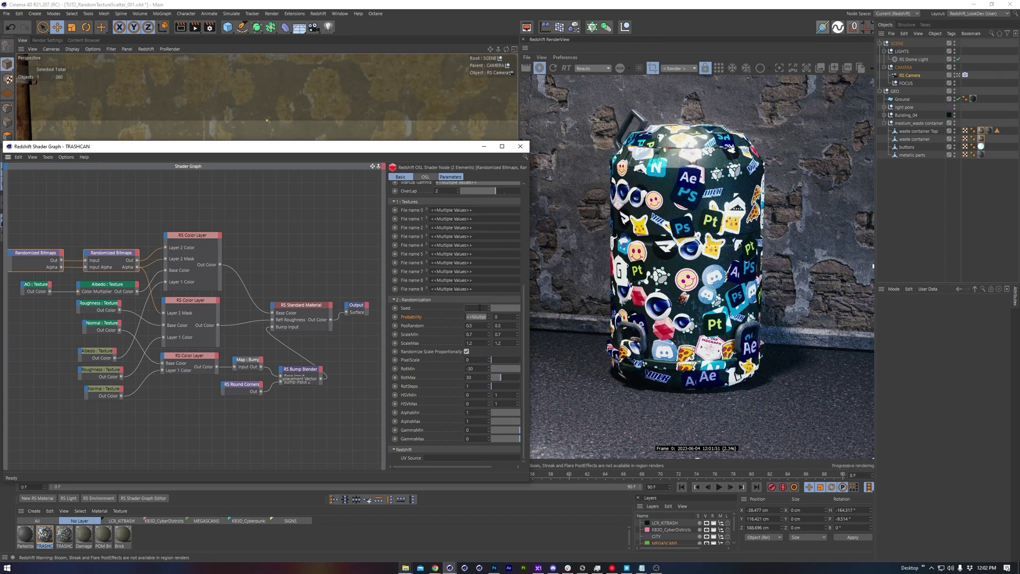
pyautogui.scroll(1, 476, 309)
# Step: Set the first HSVMin value to 1 and try several Seed values on the recoloured stickers
pyautogui.doubleClick(472, 394)
pyautogui.write('1')
pyautogui.press('Return')
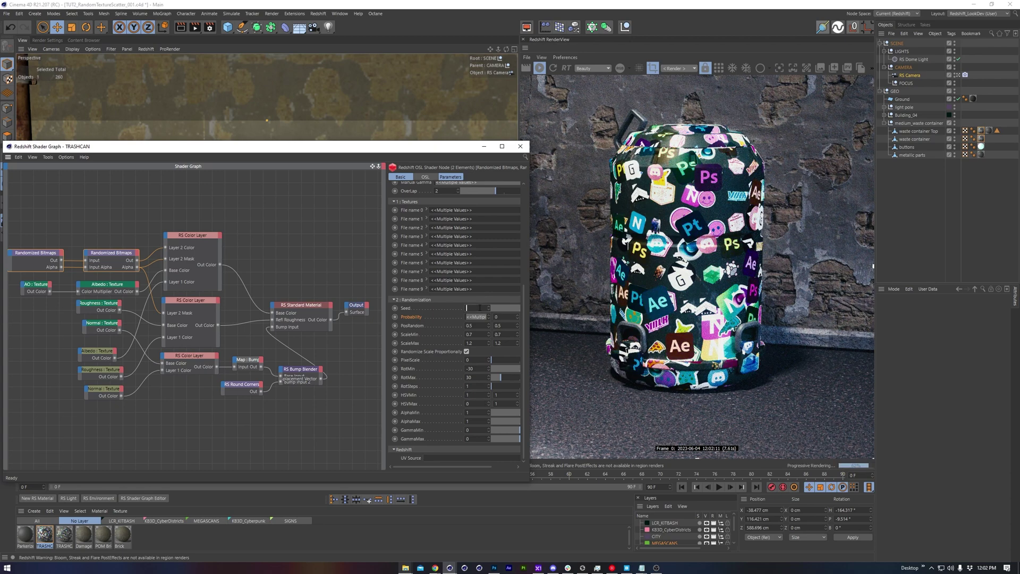
pyautogui.scroll(2, 479, 307)
pyautogui.scroll(2, 480, 307)
# Step: Set the first HSVMin value to 0 and change the Seed once more
pyautogui.doubleClick(473, 395)
pyautogui.write('0')
pyautogui.press('Return')
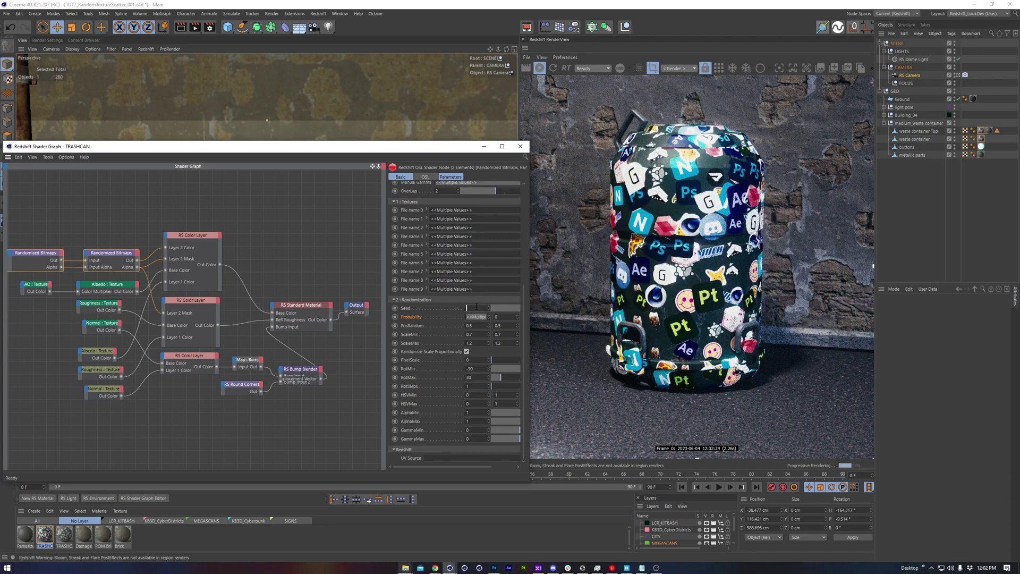
pyautogui.scroll(1, 476, 307)
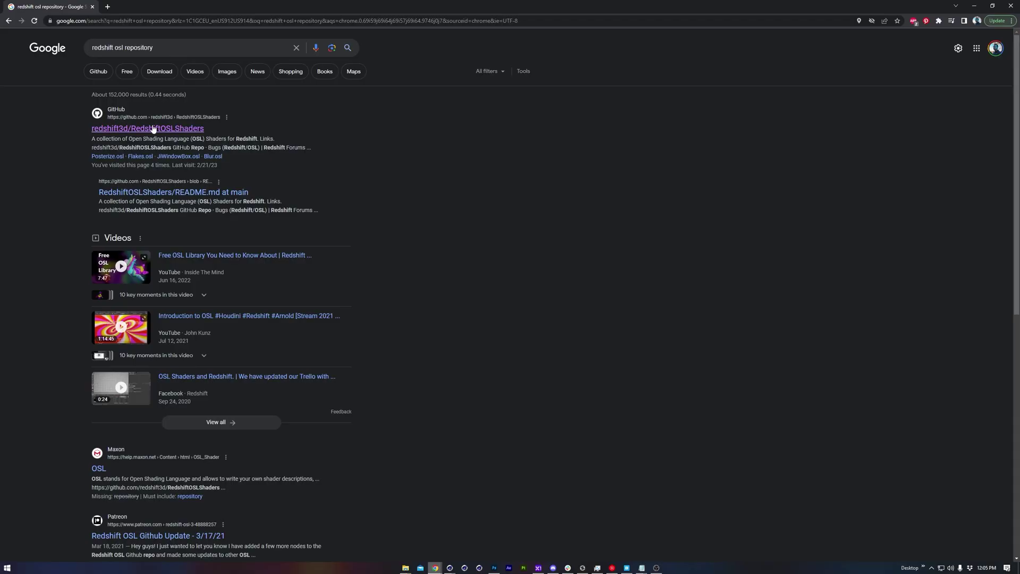
# Step: In the browser, open the redshift3d/RedshiftOSLShaders repository on GitHub and select the shader code of RandomBitmaps.osl for copying
pyautogui.click(151, 128)
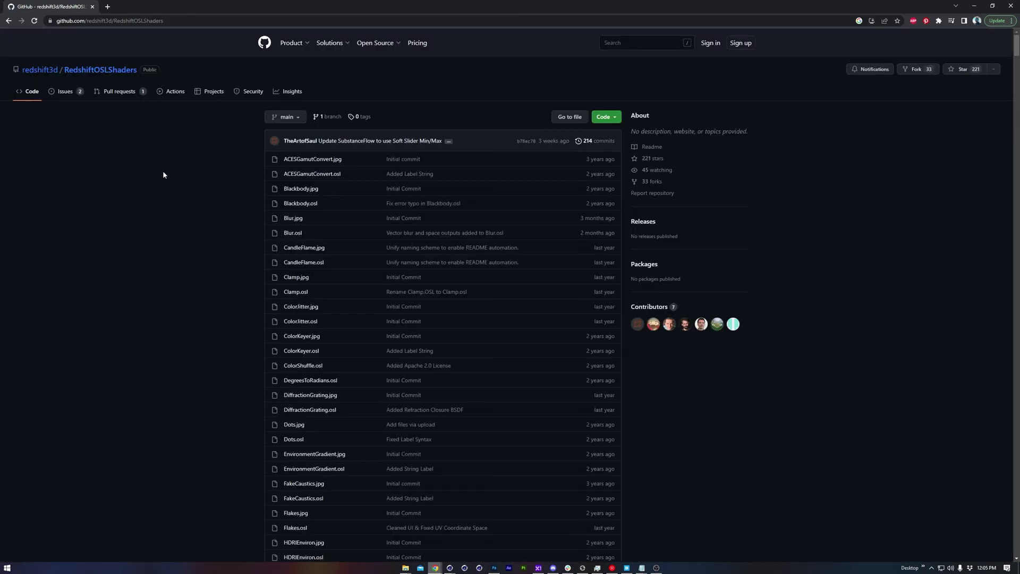
pyautogui.scroll(-15, 229, 175)
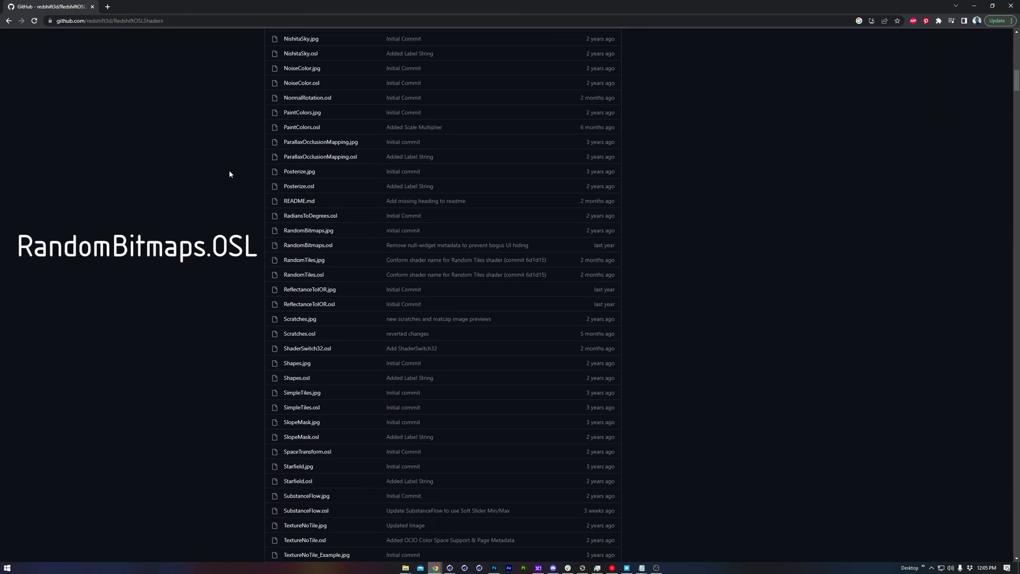
pyautogui.click(297, 245)
pyautogui.moveTo(295, 219); pyautogui.dragTo(425, 228)
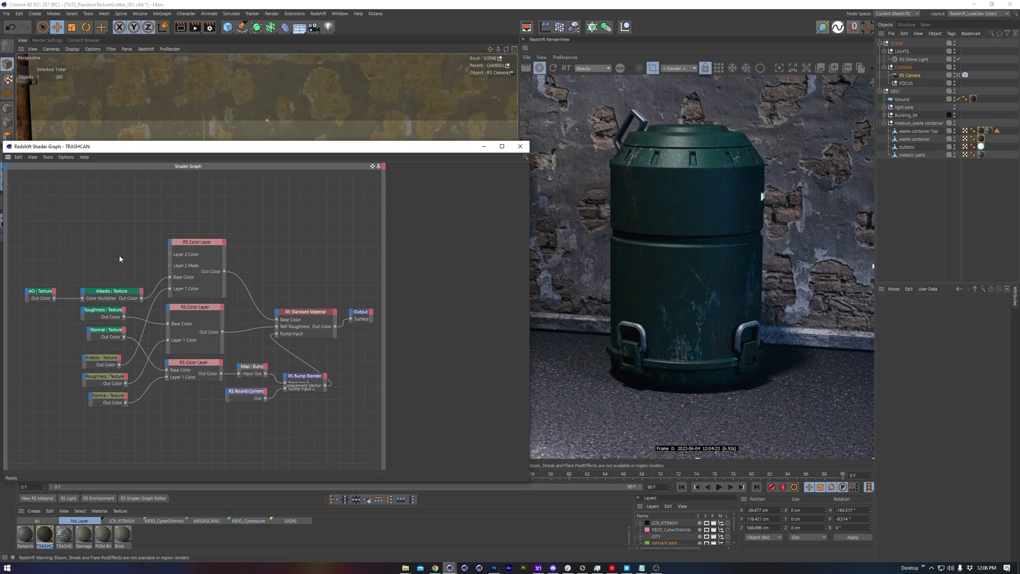
# Step: Add an OSL Shader node to the TRASHCAN graph, paste the copied RandomBitmaps code into it and compile it
pyautogui.press('Tab')
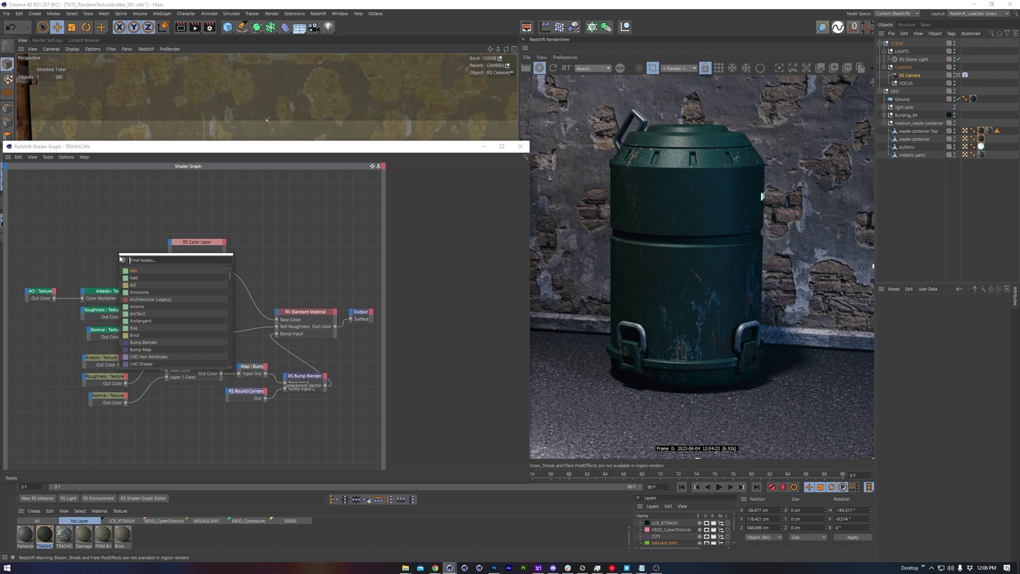
pyautogui.write('osl')
pyautogui.press('Return')
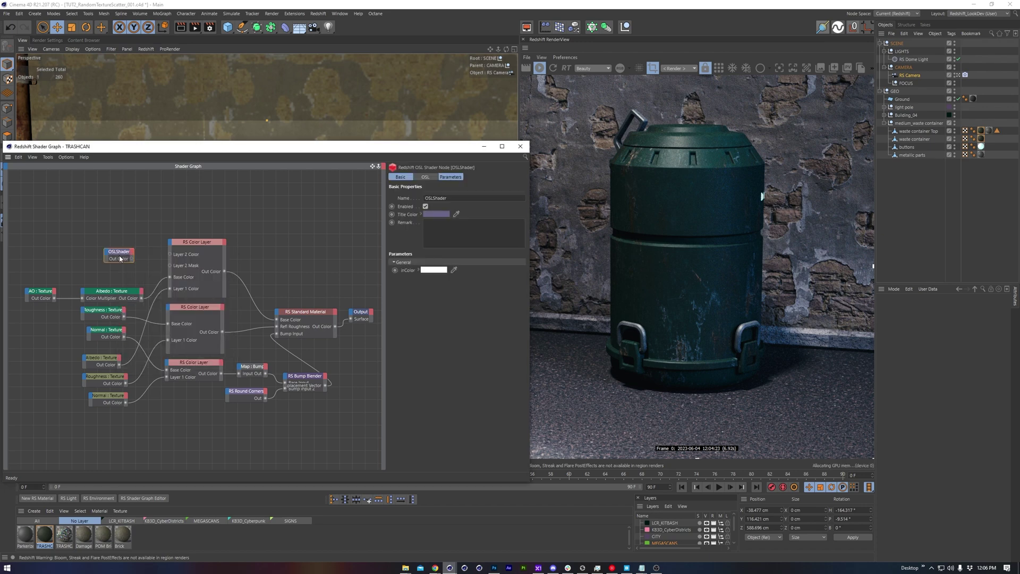
pyautogui.click(425, 177)
pyautogui.hotkey('ctrl', 'v')
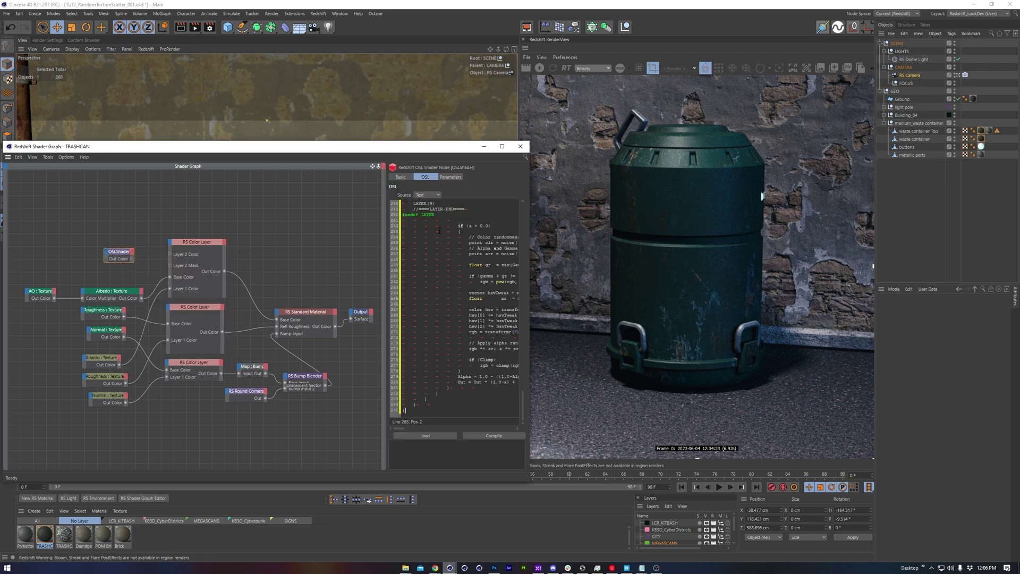
pyautogui.click(474, 437)
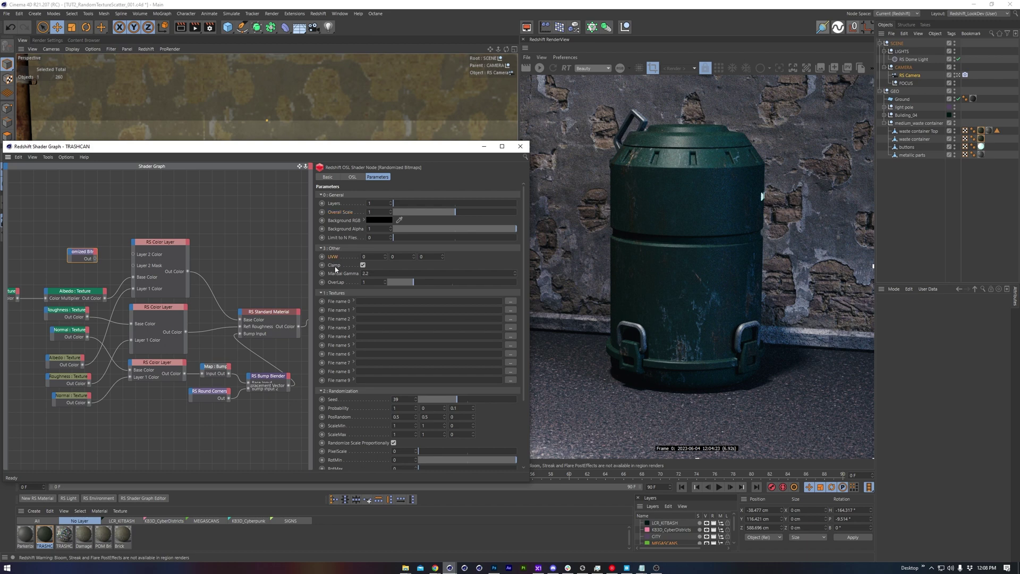
# Step: Collapse the Other parameter group and load sticker images into File name 0, 1 and 2 of the Randomized Bitmaps node
pyautogui.click(322, 248)
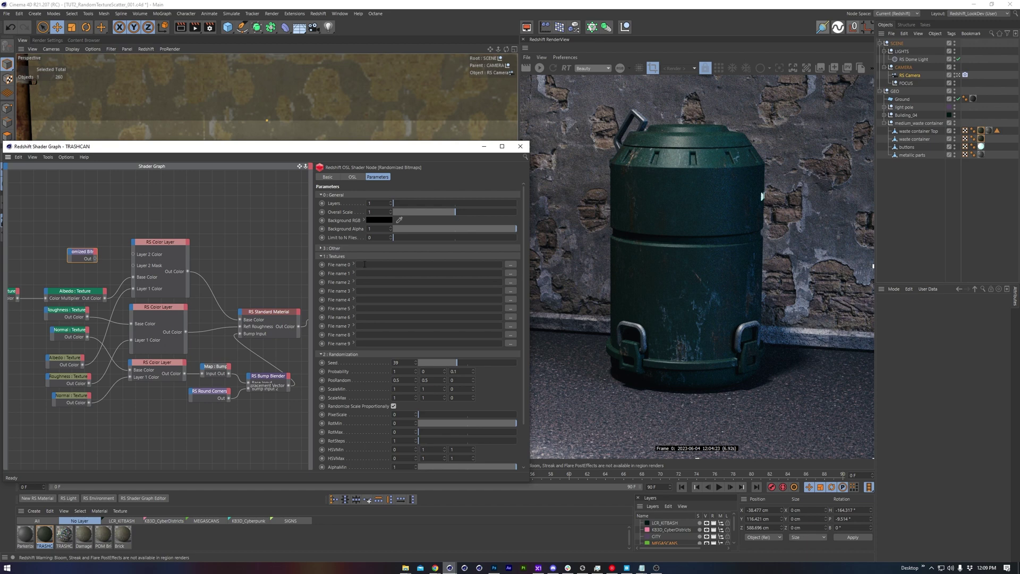
pyautogui.moveTo(0, 265); pyautogui.dragTo(433, 274)
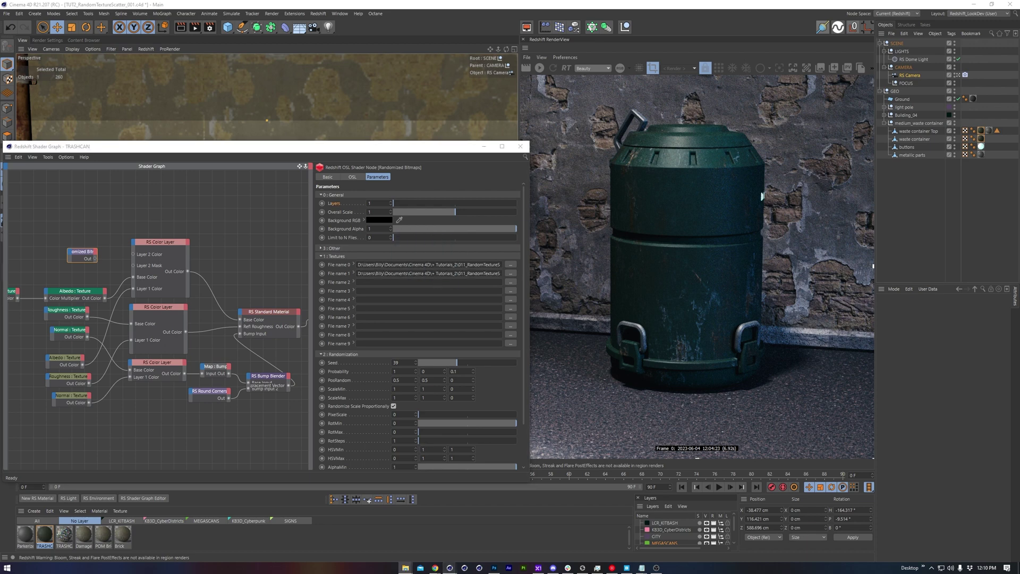
pyautogui.moveTo(0, 283); pyautogui.dragTo(424, 283)
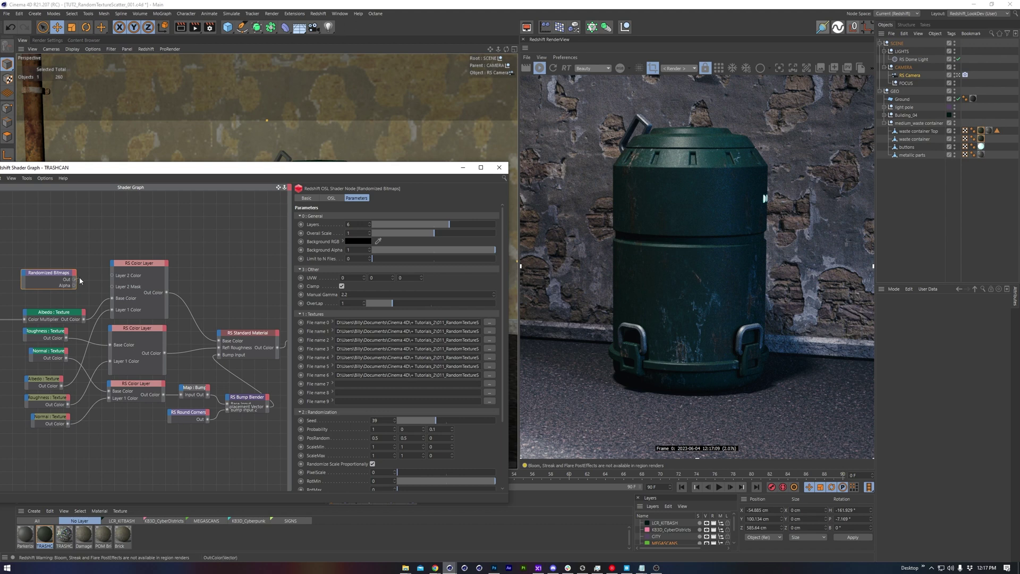
# Step: Connect the Randomized Bitmaps Out and Alpha to Layer 2 Color and Mask of the upper RS Color Layer and enable Layer 2
pyautogui.moveTo(112, 276); pyautogui.dragTo(112, 287)
pyautogui.click(148, 270)
pyautogui.click(324, 361)
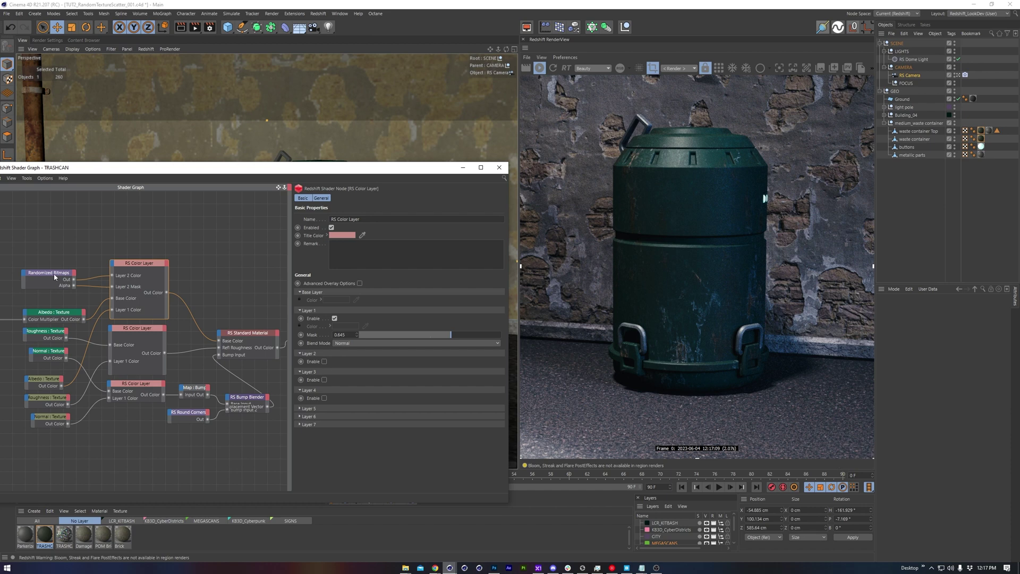
# Step: Set the Randomized Bitmaps node's Overall Scale to 0.05 and its Background Alpha to 0
pyautogui.click(54, 276)
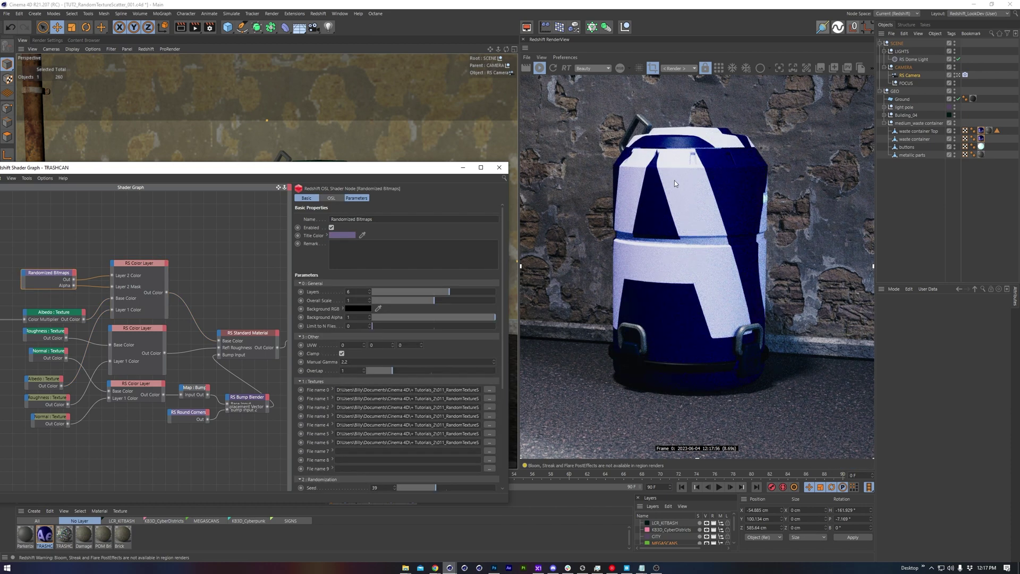
pyautogui.moveTo(399, 303); pyautogui.dragTo(361, 301)
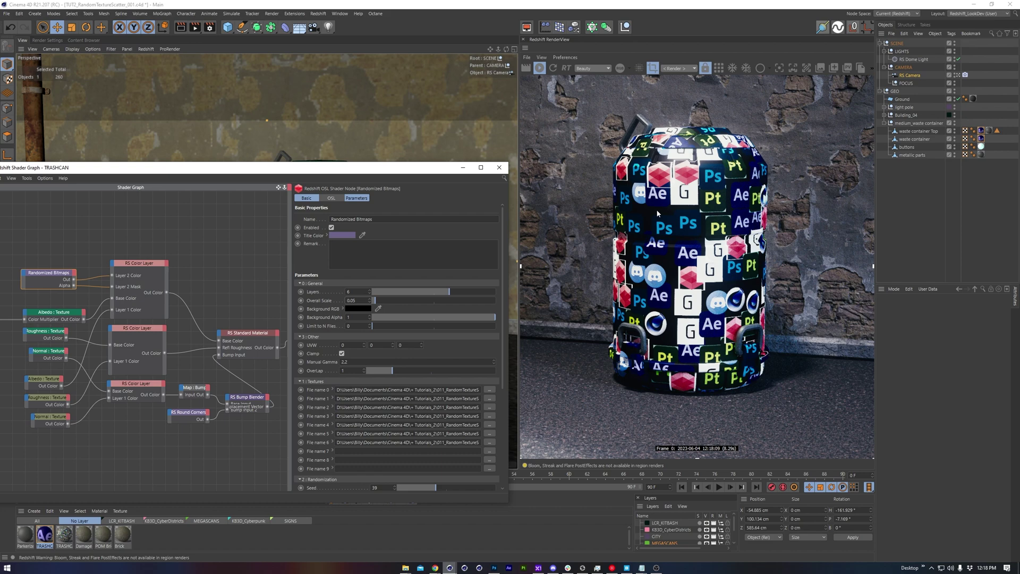
pyautogui.doubleClick(358, 318)
pyautogui.write('0')
pyautogui.press('Return')
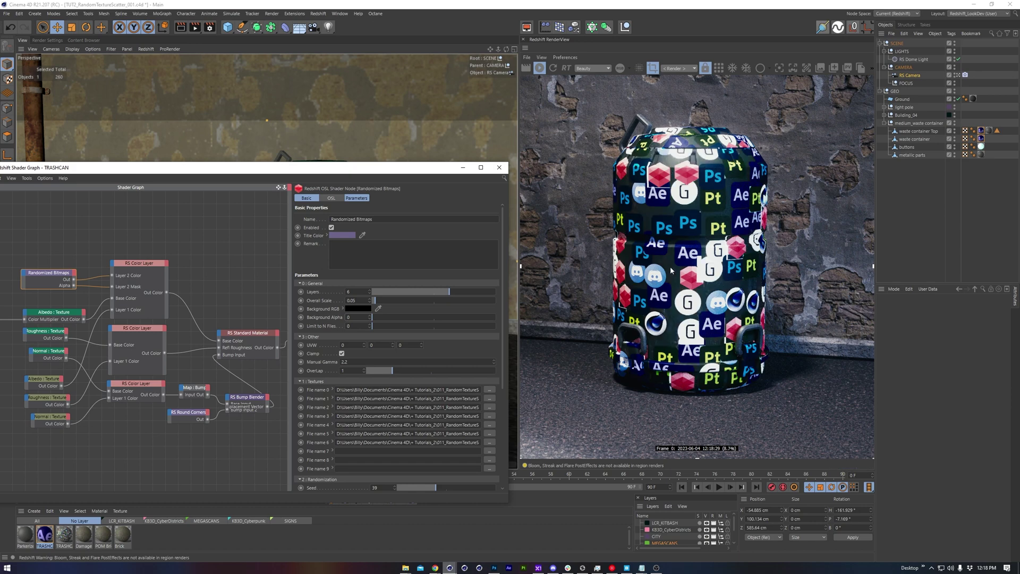
# Step: Set the Randomized Bitmaps Seed to 41 and the first Probability value to 0.8
pyautogui.scroll(-5, 332, 345)
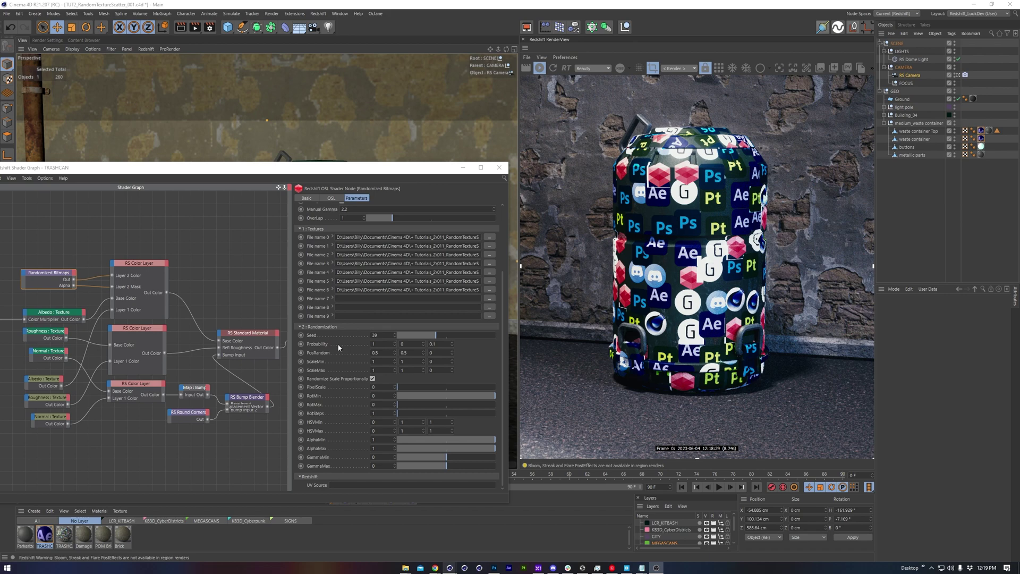
pyautogui.scroll(1, 386, 335)
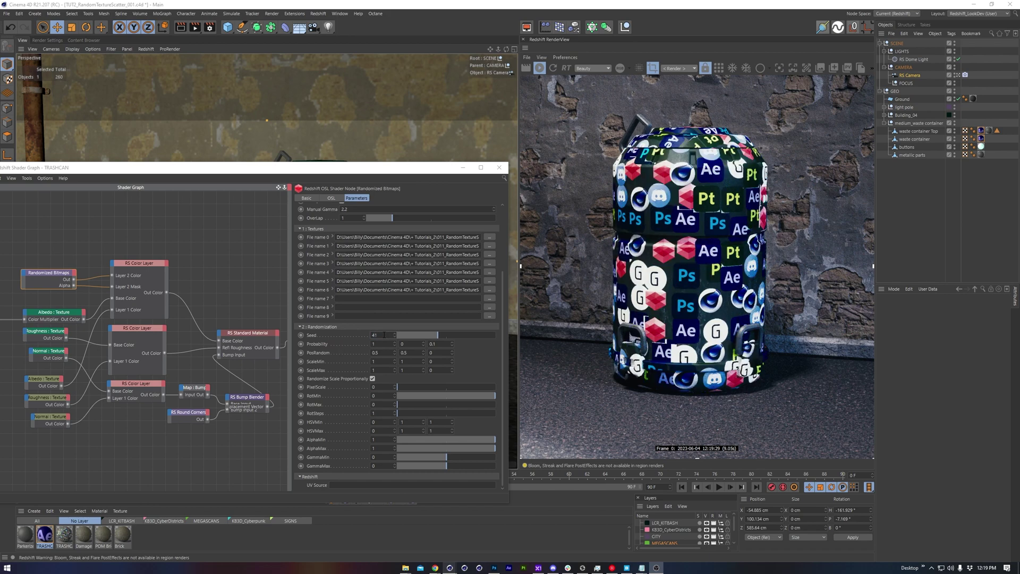
pyautogui.scroll(1, 385, 335)
pyautogui.write('1')
pyautogui.click(381, 344)
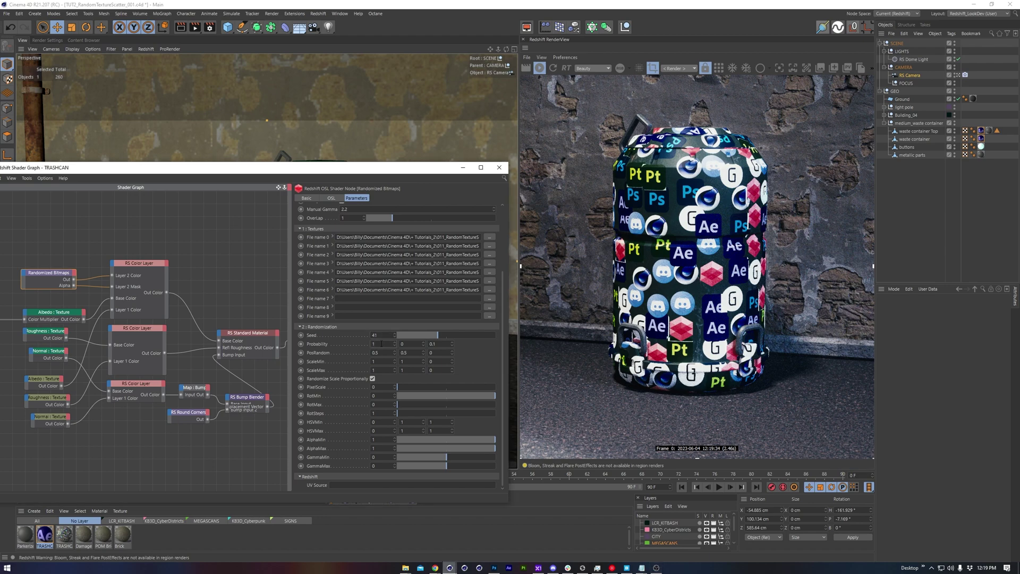
pyautogui.write('.7')
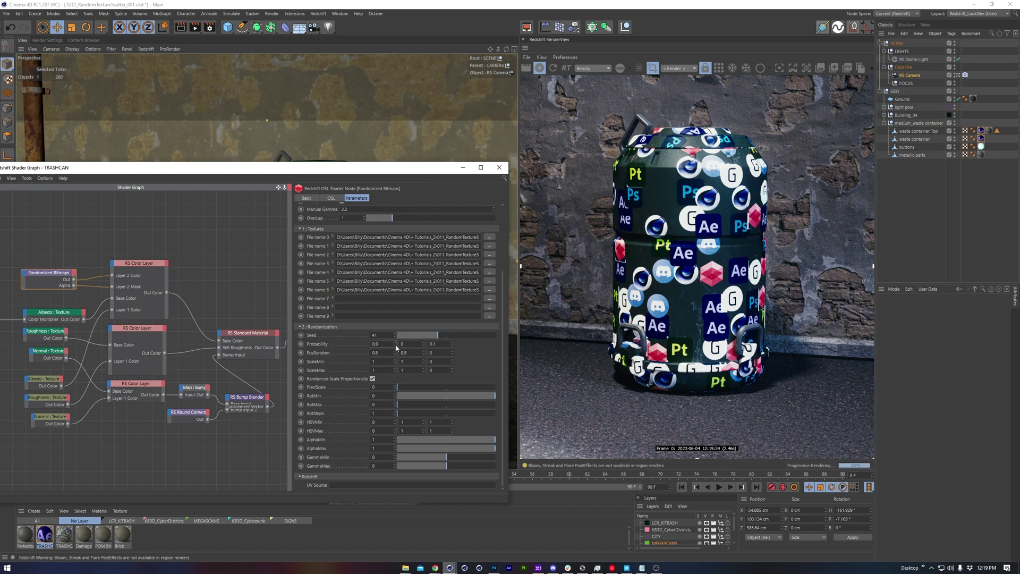
pyautogui.press('Return')
# Step: Set the first two PosRandom values of the Randomized Bitmaps node to 0
pyautogui.doubleClick(387, 353)
pyautogui.write('0')
pyautogui.press('Tab')
pyautogui.write('0')
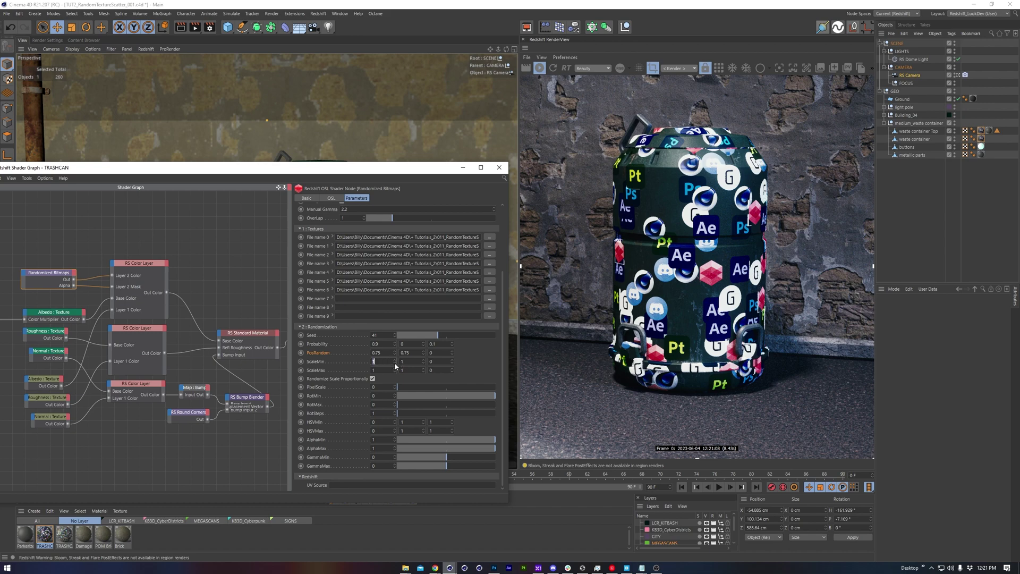
# Step: Set ScaleMin to 0.8 and ScaleMax to 1.2 on the first two axes
pyautogui.click(394, 363)
pyautogui.click(394, 363)
pyautogui.click(424, 364)
pyautogui.click(423, 371)
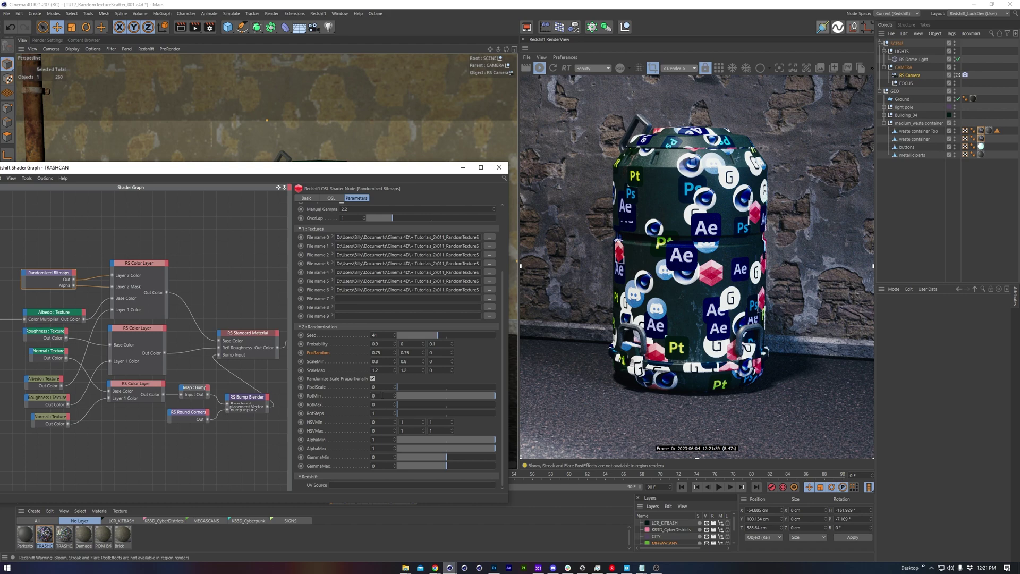
# Step: Set RotMin to -30 and RotMax to 30 on the Randomized Bitmaps node
pyautogui.write('-30')
pyautogui.press('Return')
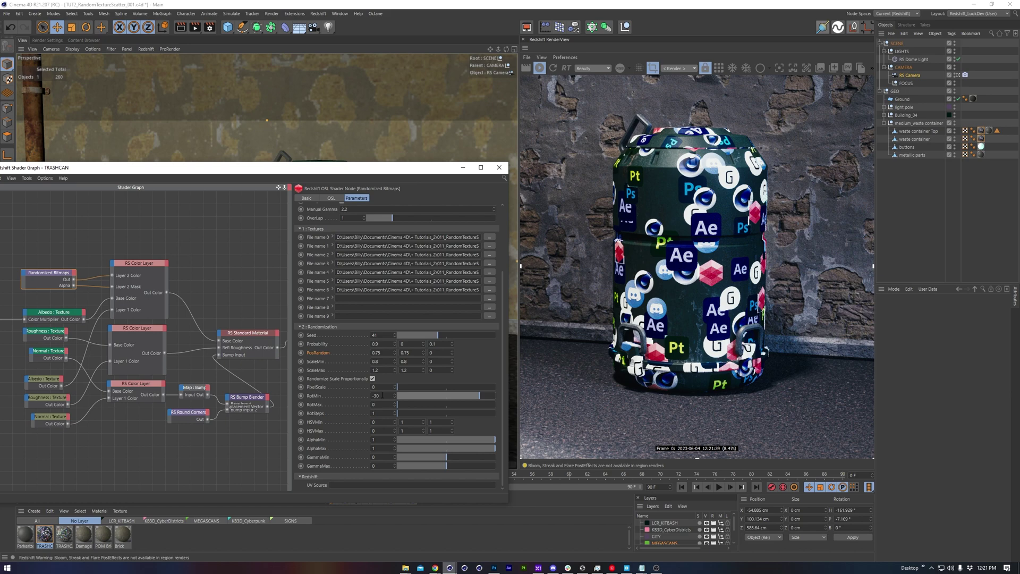
pyautogui.press('Tab')
pyautogui.write('30')
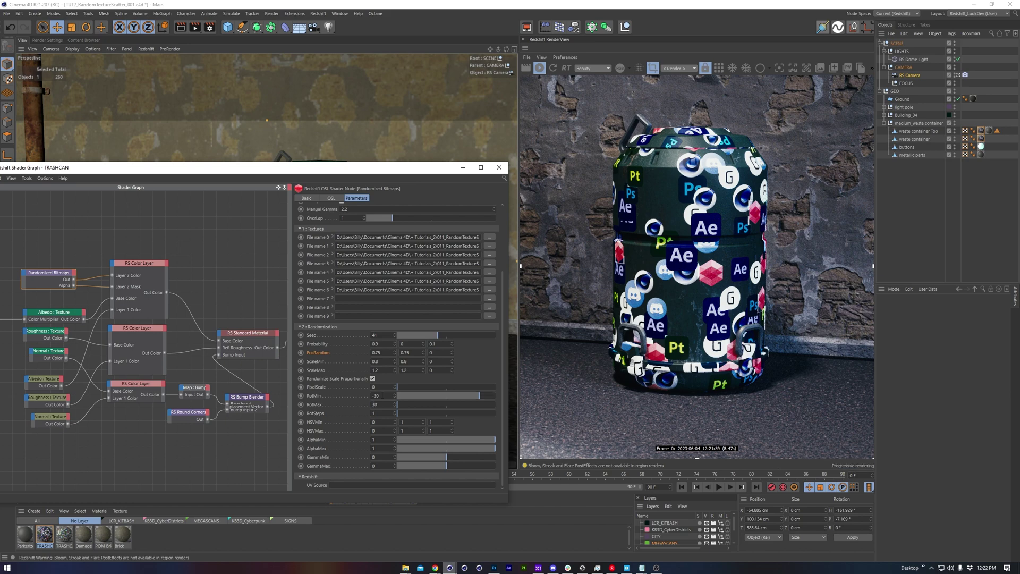
pyautogui.press('Return')
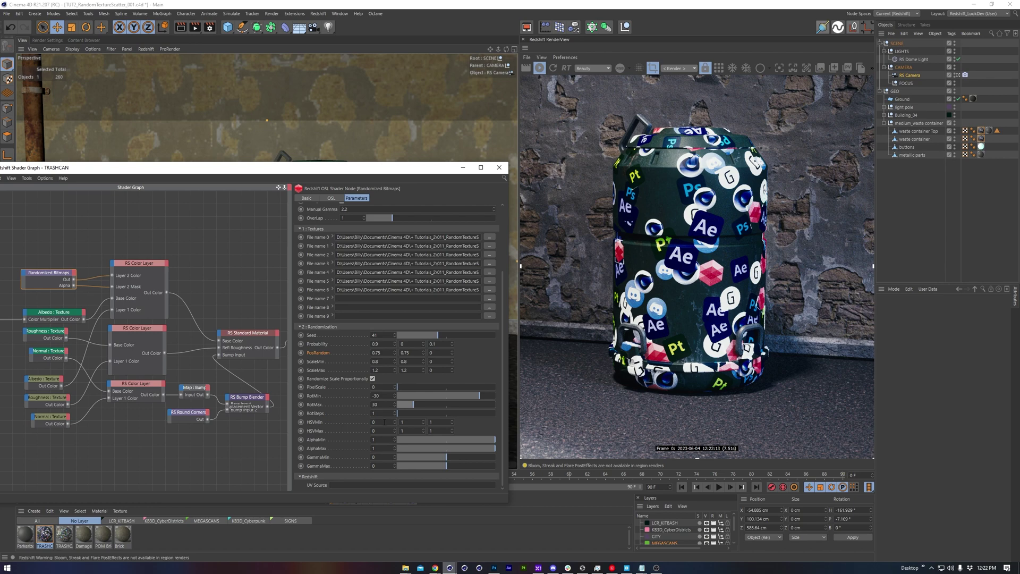
# Step: Set the first HSVMax value to 1 to randomize the sticker hues
pyautogui.doubleClick(379, 430)
pyautogui.write('1')
pyautogui.press('Return')
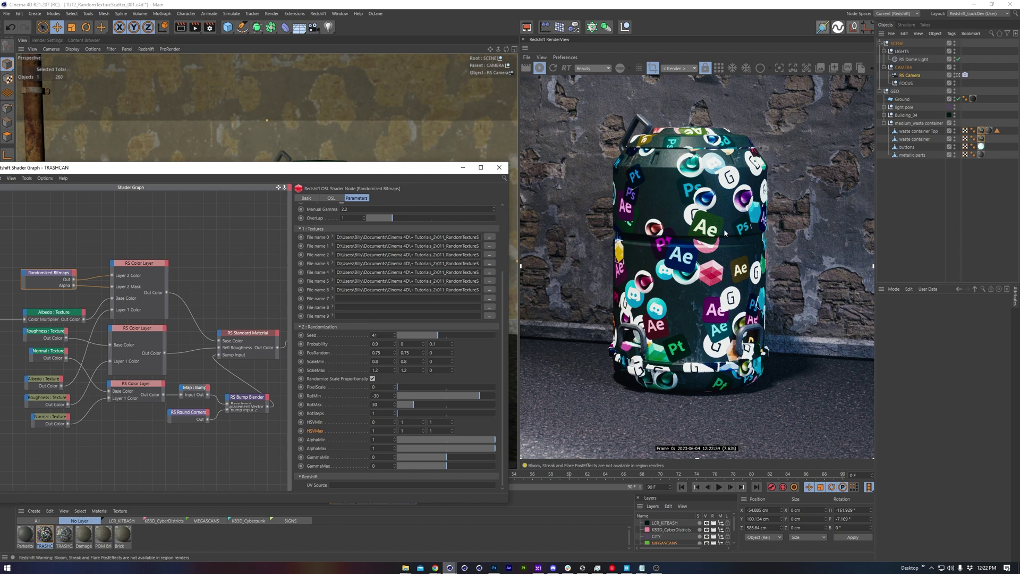
# Step: Examine the OSL source code of the Randomized Bitmaps node
pyautogui.click(331, 198)
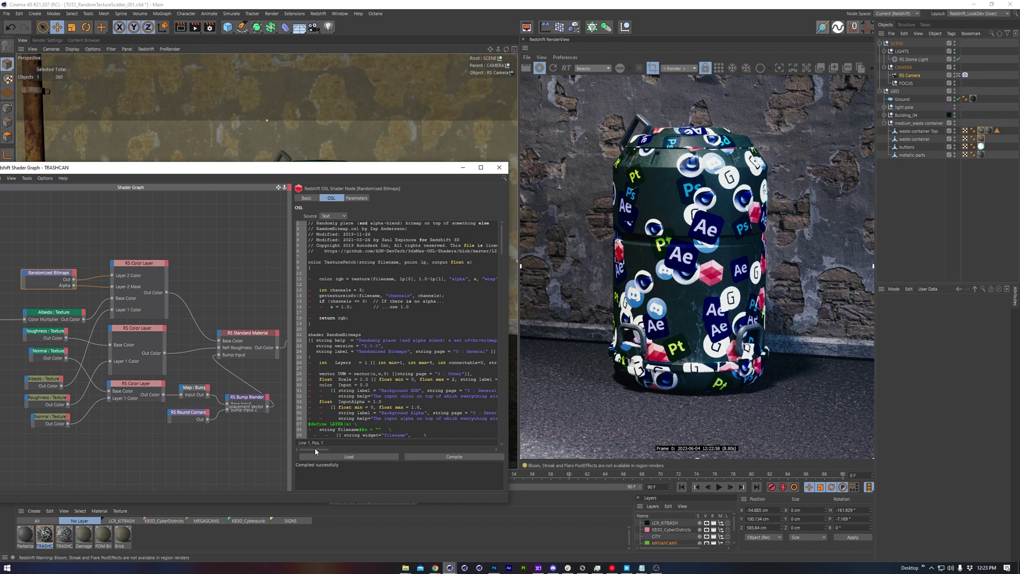
pyautogui.moveTo(310, 450); pyautogui.dragTo(322, 450)
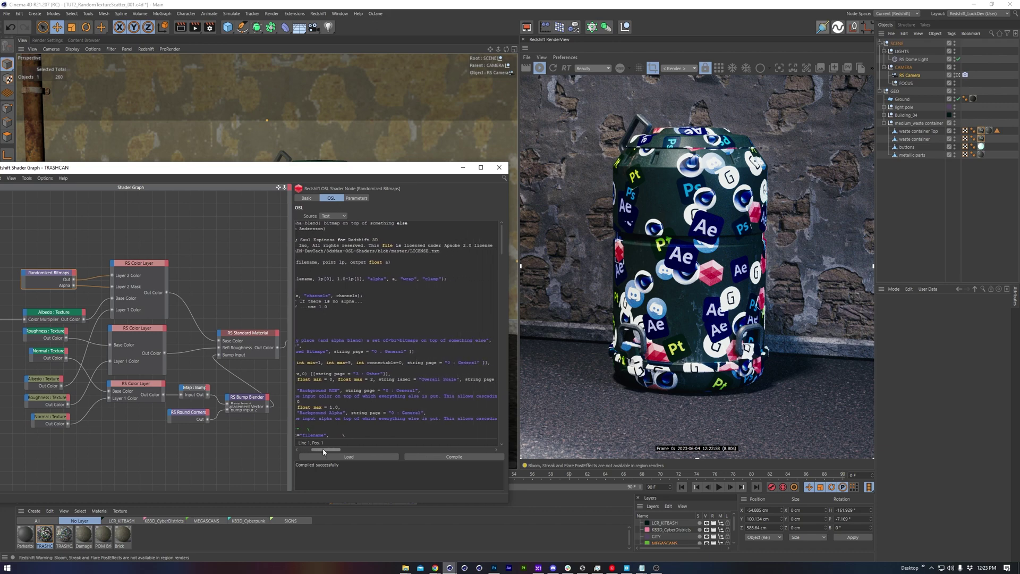
pyautogui.scroll(-9, 381, 340)
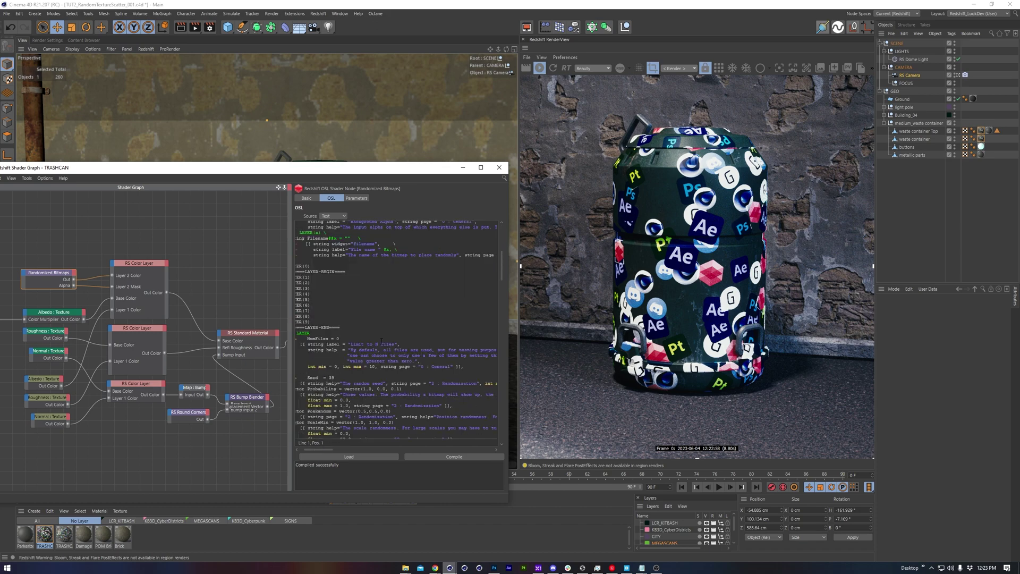
pyautogui.click(357, 198)
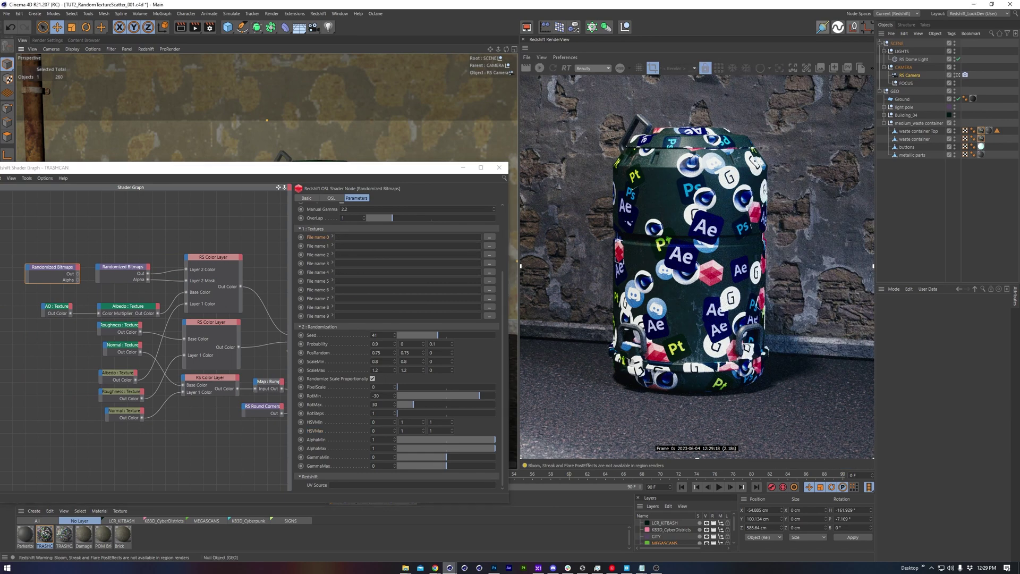
# Step: Load sticker textures into all ten file slots, File name 0 to 9, of the second Randomized Bitmaps node
pyautogui.moveTo(380, 237); pyautogui.dragTo(395, 264)
pyautogui.moveTo(395, 281)
pyautogui.mouseDown()
pyautogui.moveTo(395, 272)
pyautogui.moveTo(395, 281)
pyautogui.mouseUp()
pyautogui.moveTo(395, 293); pyautogui.dragTo(398, 307)
pyautogui.moveTo(397, 317); pyautogui.dragTo(398, 316)
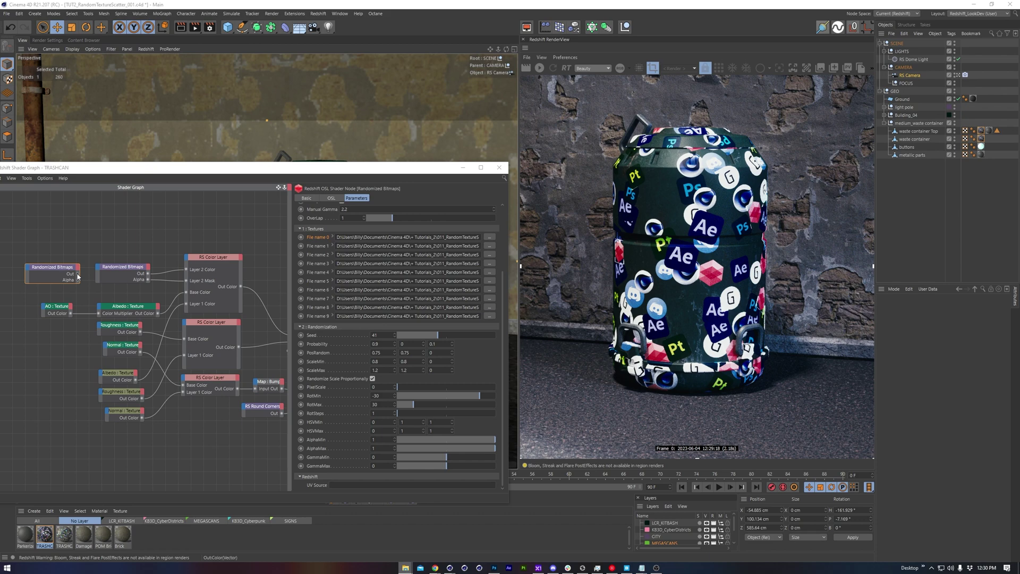
# Step: Connect the second Randomized Bitmaps node's Out and Alpha to the first node's Input and Input Alpha
pyautogui.moveTo(77, 274); pyautogui.dragTo(55, 269)
pyautogui.click(178, 271)
pyautogui.click(180, 279)
# Step: Set the second Randomized Bitmaps node's Seed to 51, first Probability value to 1, RotMin to -40 and RotMax to 40
pyautogui.write('511')
pyautogui.press('Tab')
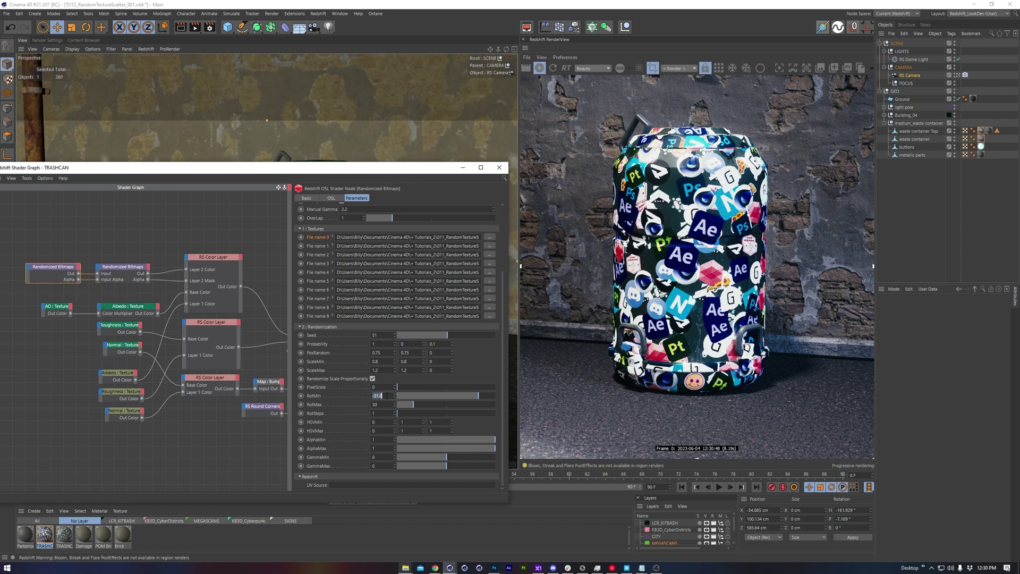
pyautogui.write('-40')
pyautogui.press('Tab')
pyautogui.write('40')
pyautogui.press('Return')
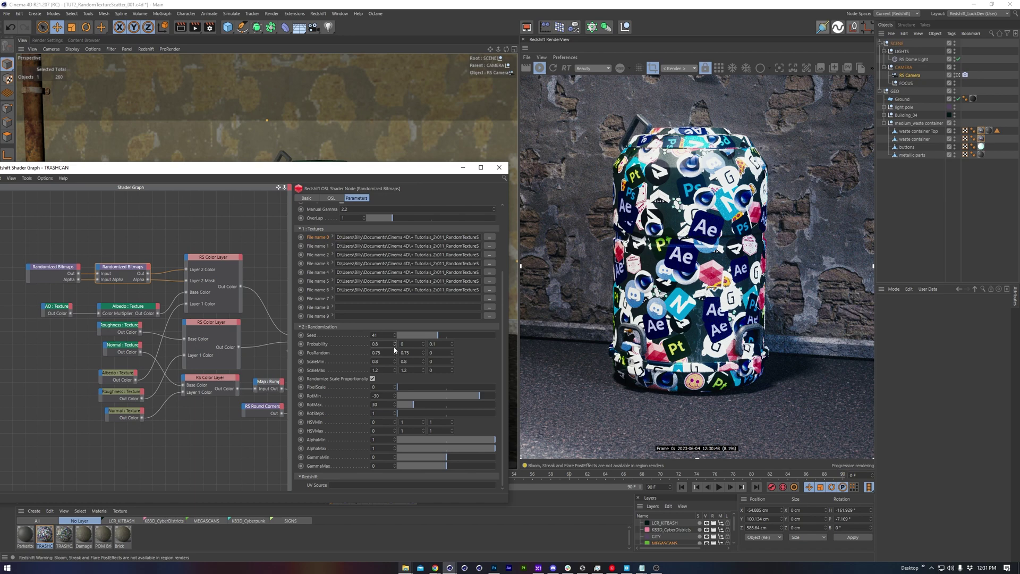
pyautogui.click(395, 345)
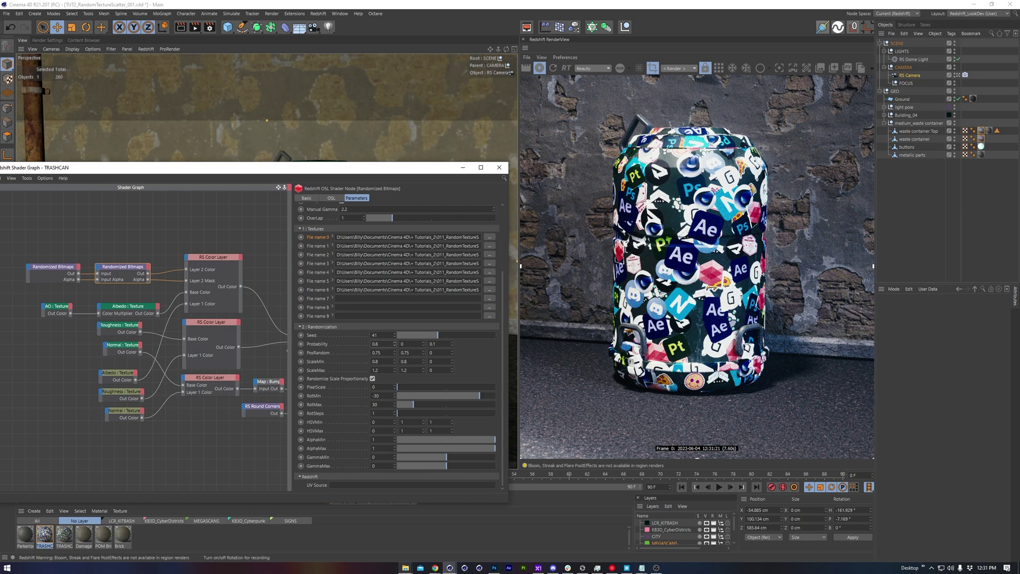
# Step: Place the two mask textures with their scalar ramps above the Randomized Bitmaps nodes, and connect the sticker alpha to the roughness Color Layer's Layer 2 Mask
pyautogui.click(138, 236)
pyautogui.moveTo(101, 244); pyautogui.dragTo(276, 277, button='middle')
pyautogui.click(75, 296)
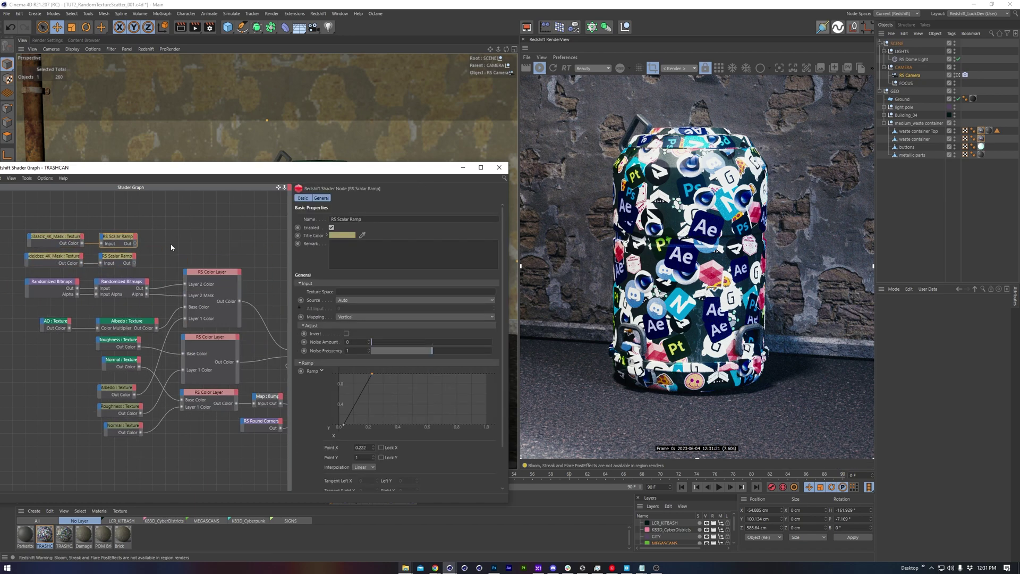
pyautogui.moveTo(170, 246); pyautogui.dragTo(140, 236, button='middle')
pyautogui.moveTo(116, 285); pyautogui.dragTo(175, 349)
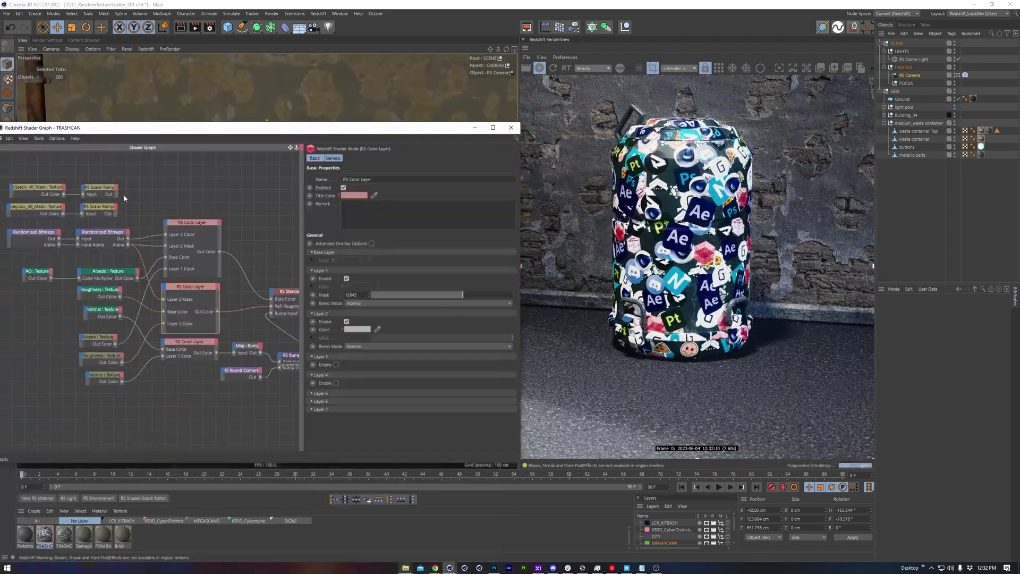
# Step: Connect the two scalar ramps to the Layer 3 and Layer 4 masks of the albedo Color Layer, enable both layers and reorder its input ports
pyautogui.click(109, 190)
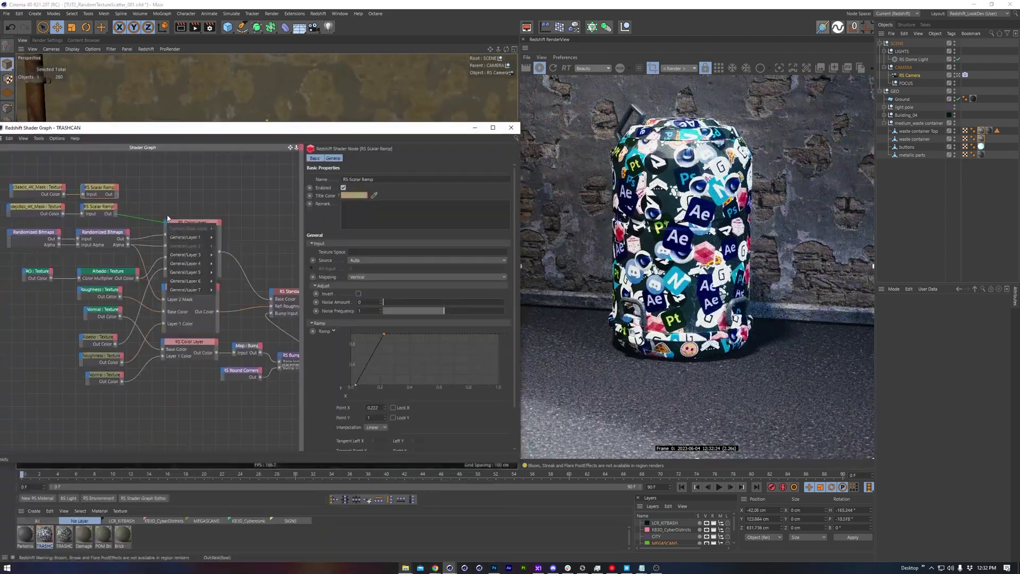
pyautogui.moveTo(116, 195); pyautogui.dragTo(167, 224)
pyautogui.click(191, 223)
pyautogui.click(346, 408)
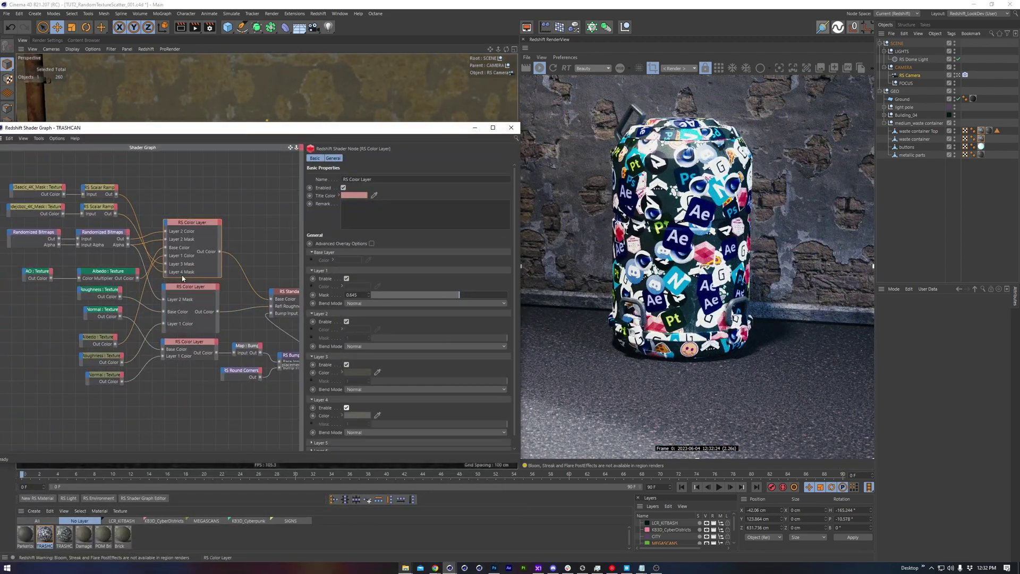
pyautogui.moveTo(183, 264); pyautogui.dragTo(187, 229)
pyautogui.moveTo(183, 271); pyautogui.dragTo(188, 226)
# Step: Connect the same two scalar ramps to the roughness Color Layer's Layer 3 and Layer 4 masks, and enable both layers
pyautogui.moveTo(116, 194); pyautogui.dragTo(178, 296)
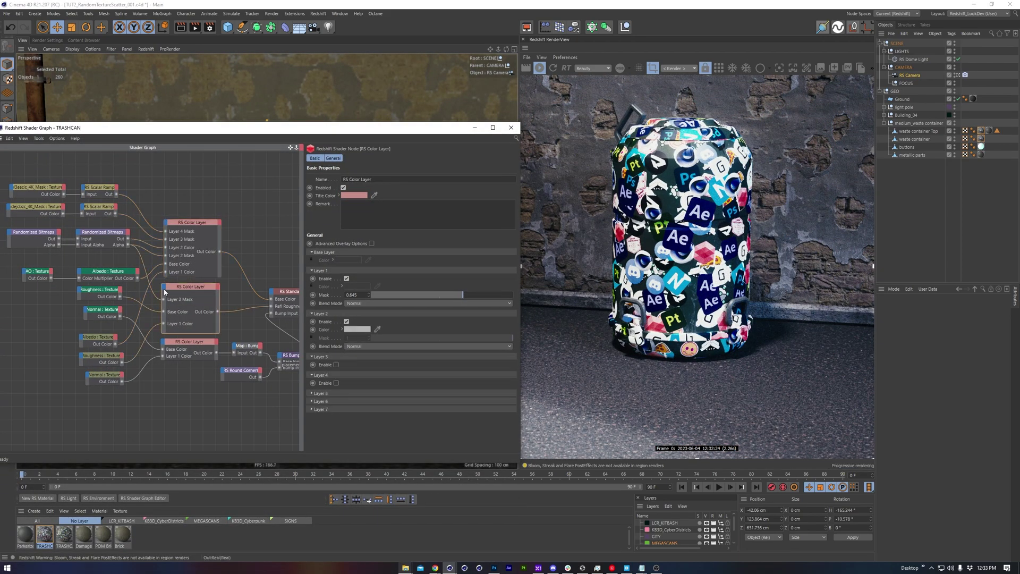
pyautogui.click(220, 336)
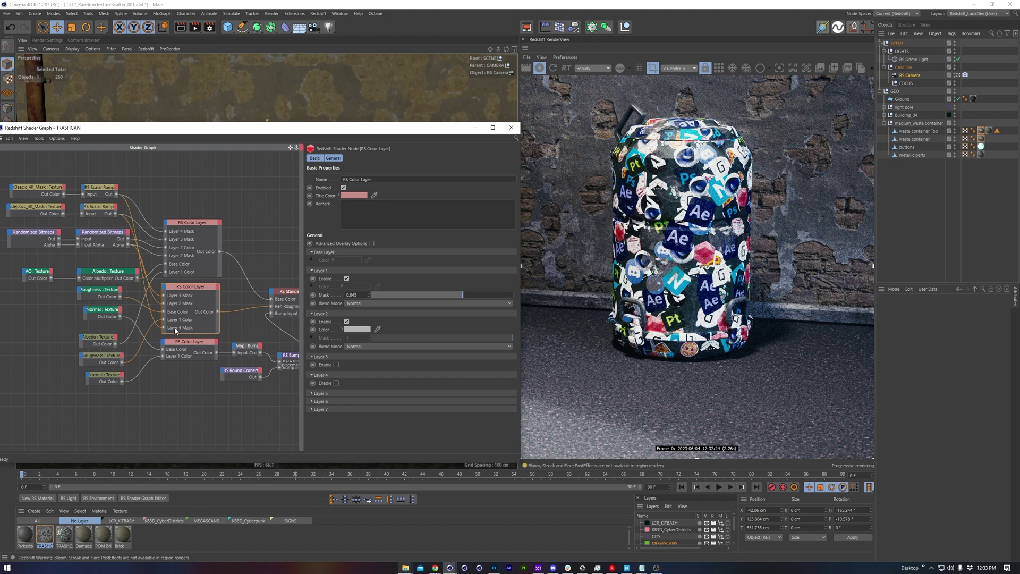
pyautogui.click(336, 383)
pyautogui.click(336, 365)
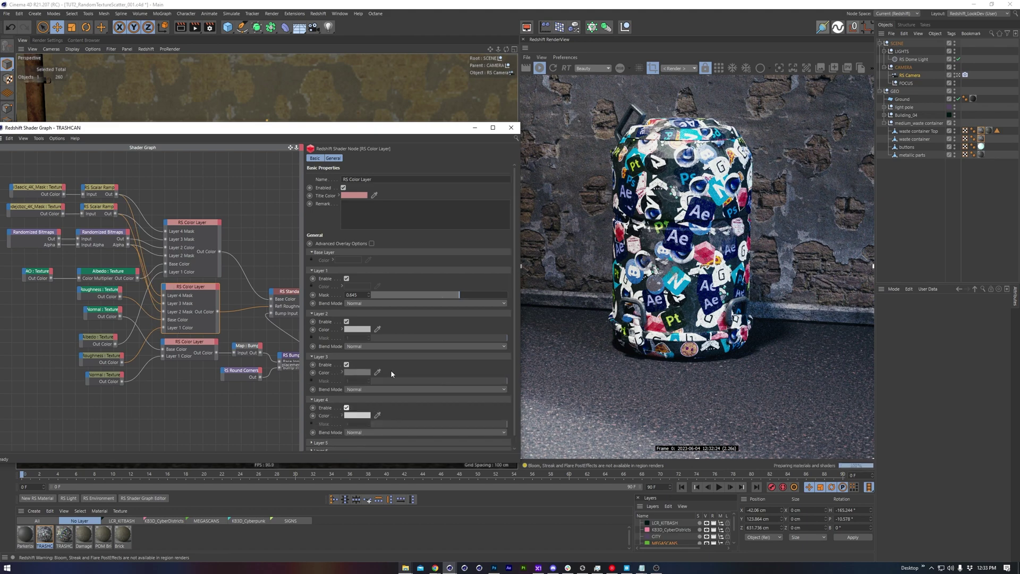
# Step: Put the shader graph away and inspect the worn stickers on the trash can from several camera angles and distances
pyautogui.moveTo(414, 130); pyautogui.dragTo(422, 112)
pyautogui.click(483, 111)
pyautogui.keyDown('alt'); pyautogui.moveTo(332, 231); pyautogui.dragTo(362, 215, button='right'); pyautogui.keyUp('alt')
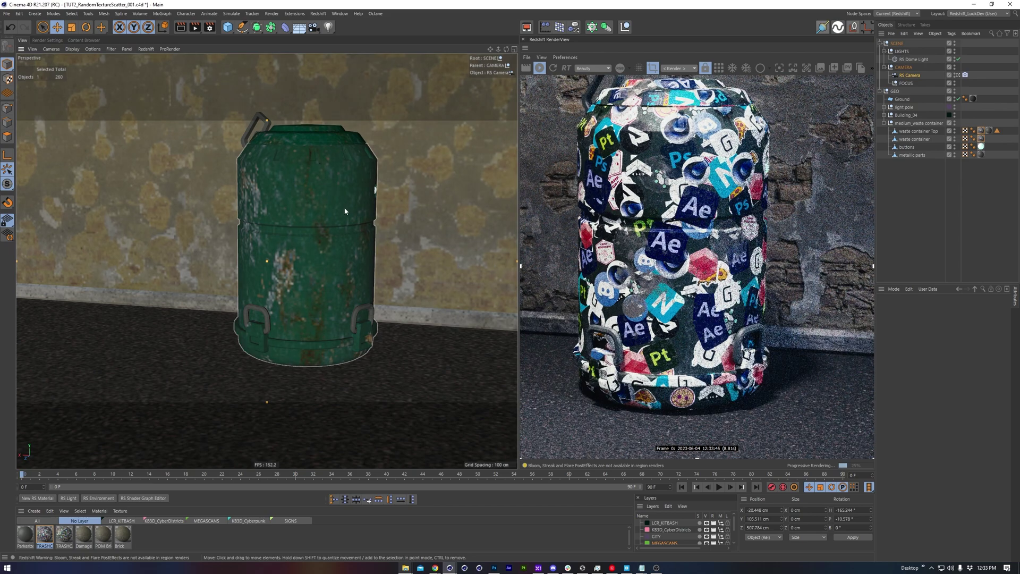
pyautogui.keyDown('alt'); pyautogui.moveTo(344, 208); pyautogui.dragTo(346, 234); pyautogui.keyUp('alt')
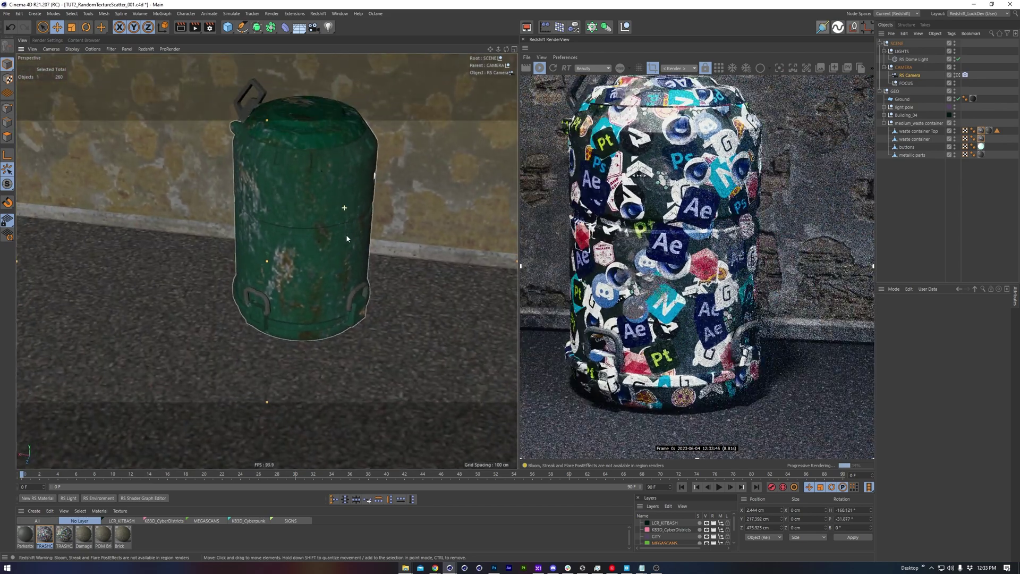
pyautogui.keyDown('alt'); pyautogui.moveTo(312, 212); pyautogui.dragTo(311, 251, button='middle'); pyautogui.keyUp('alt')
pyautogui.keyDown('alt'); pyautogui.moveTo(314, 234); pyautogui.dragTo(276, 234, button='right'); pyautogui.keyUp('alt')
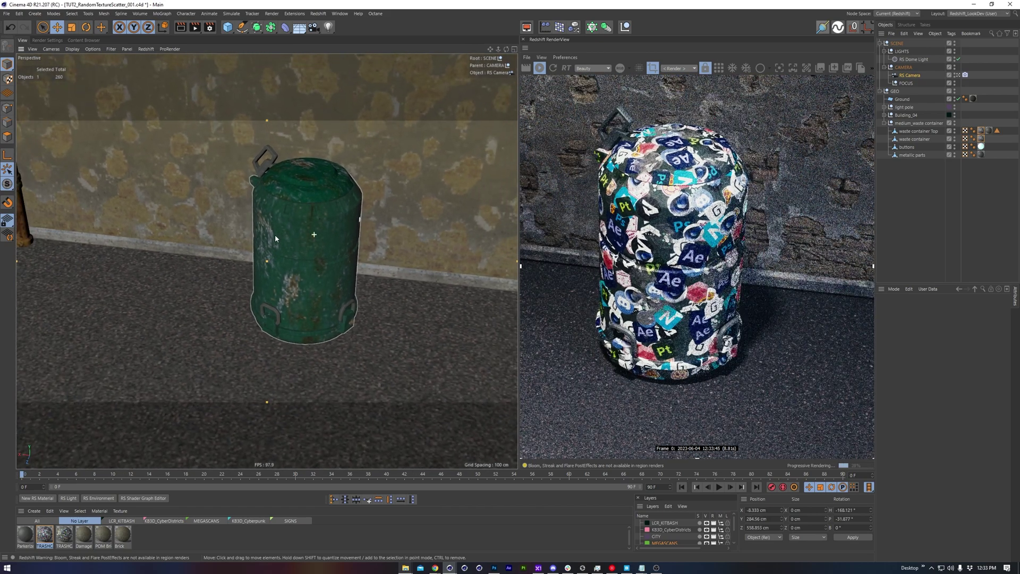
pyautogui.keyDown('alt'); pyautogui.moveTo(293, 261); pyautogui.dragTo(294, 221); pyautogui.keyUp('alt')
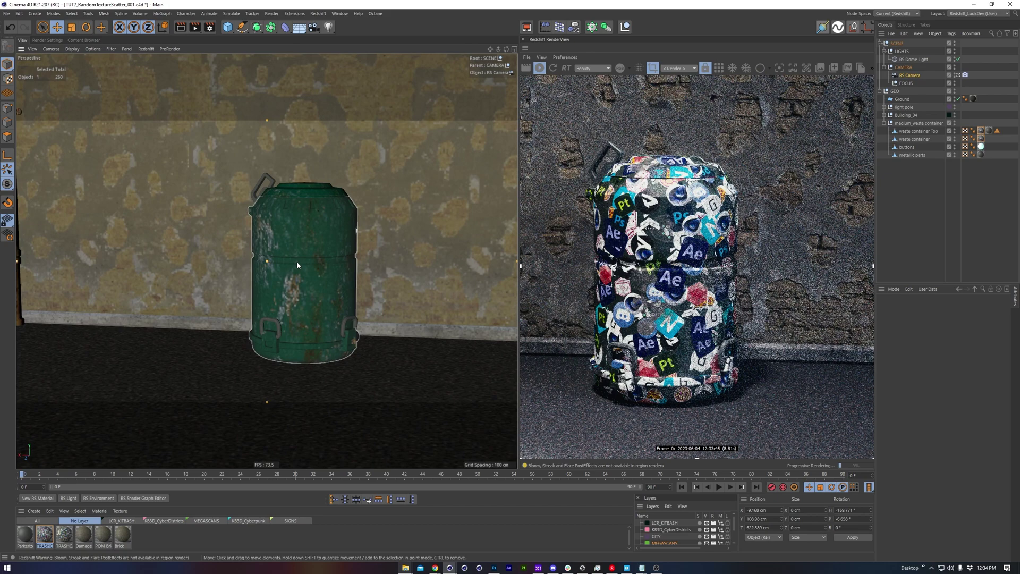
pyautogui.keyDown('alt'); pyautogui.moveTo(296, 260); pyautogui.dragTo(283, 259); pyautogui.keyUp('alt')
pyautogui.keyDown('alt'); pyautogui.moveTo(283, 259); pyautogui.dragTo(323, 251, button='middle'); pyautogui.keyUp('alt')
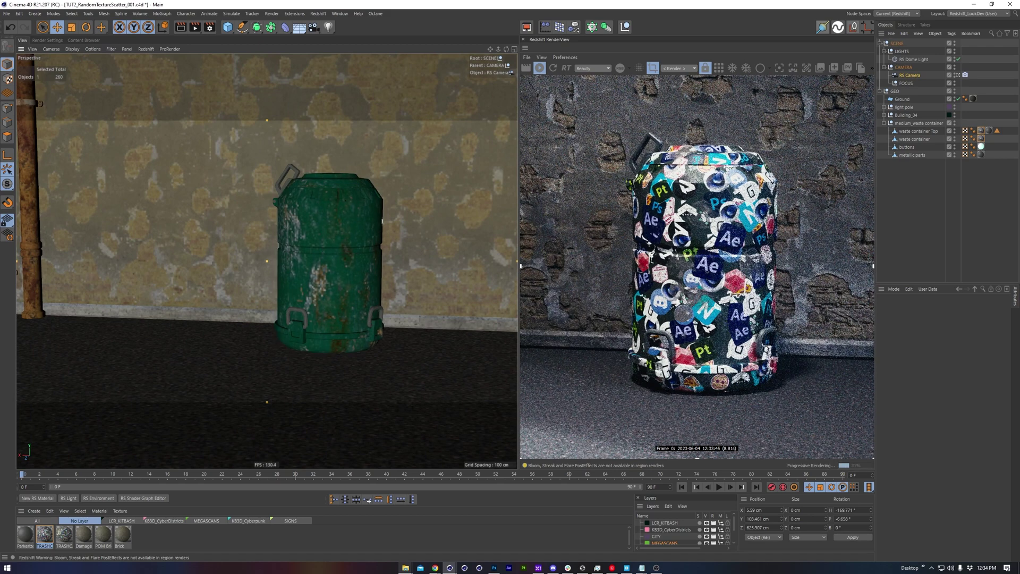